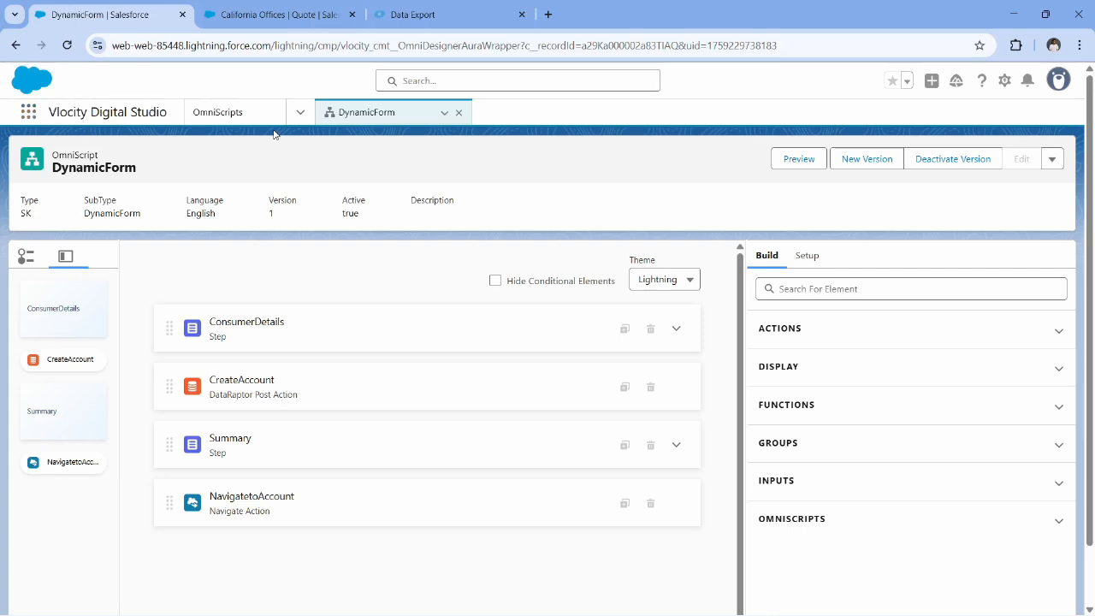
# Start a new OmniStudio DataRaptor and set its interface name to FetchQuoteDetails.
pyautogui.click(300, 112)
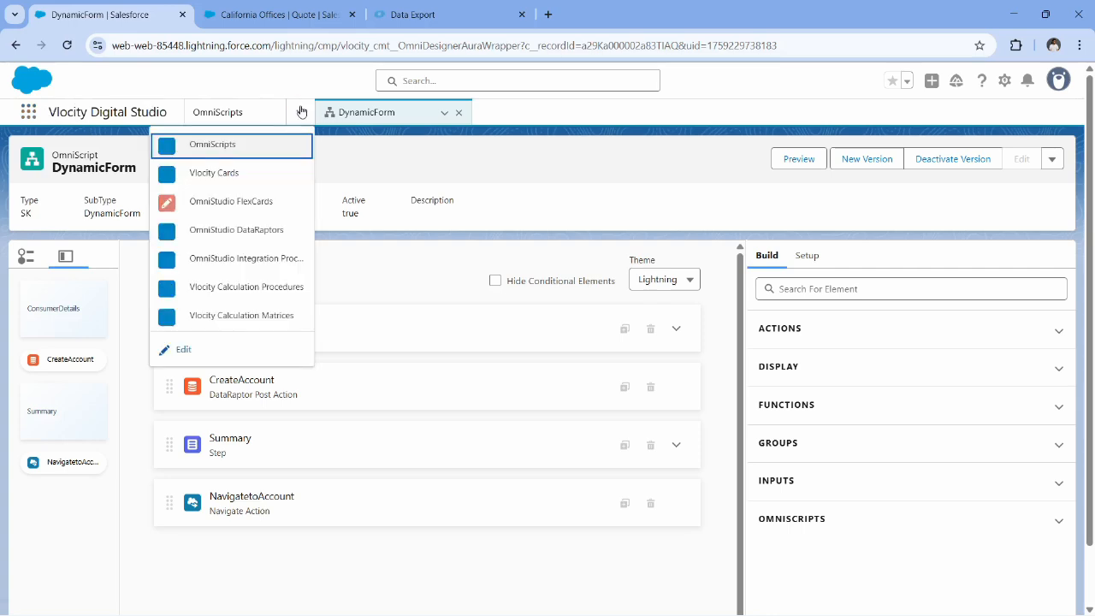
pyautogui.click(259, 238)
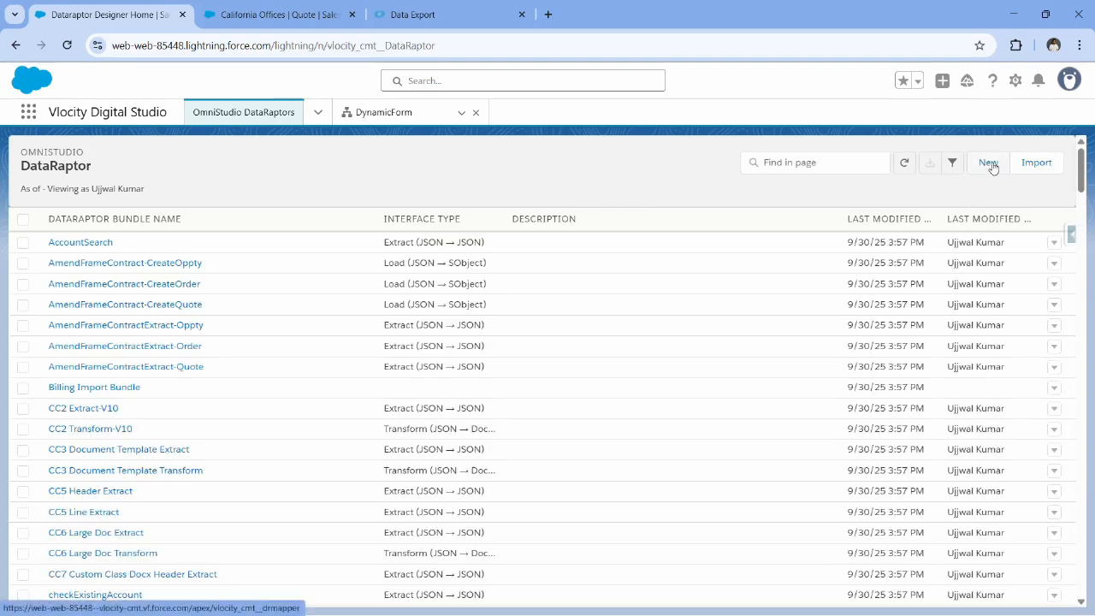
pyautogui.click(990, 163)
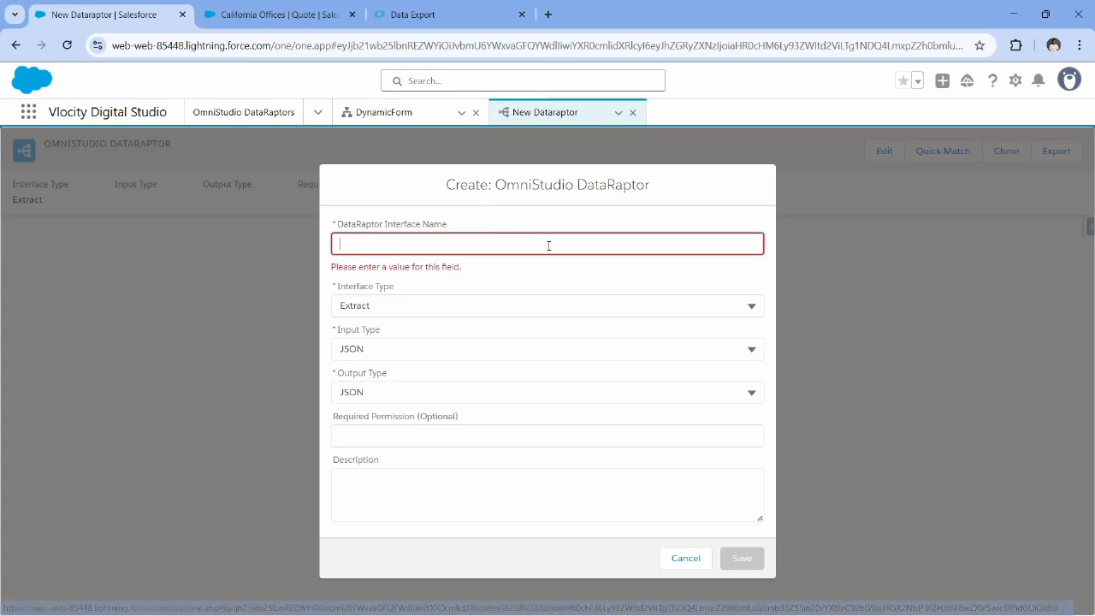
pyautogui.write('etchQuoteDetails')
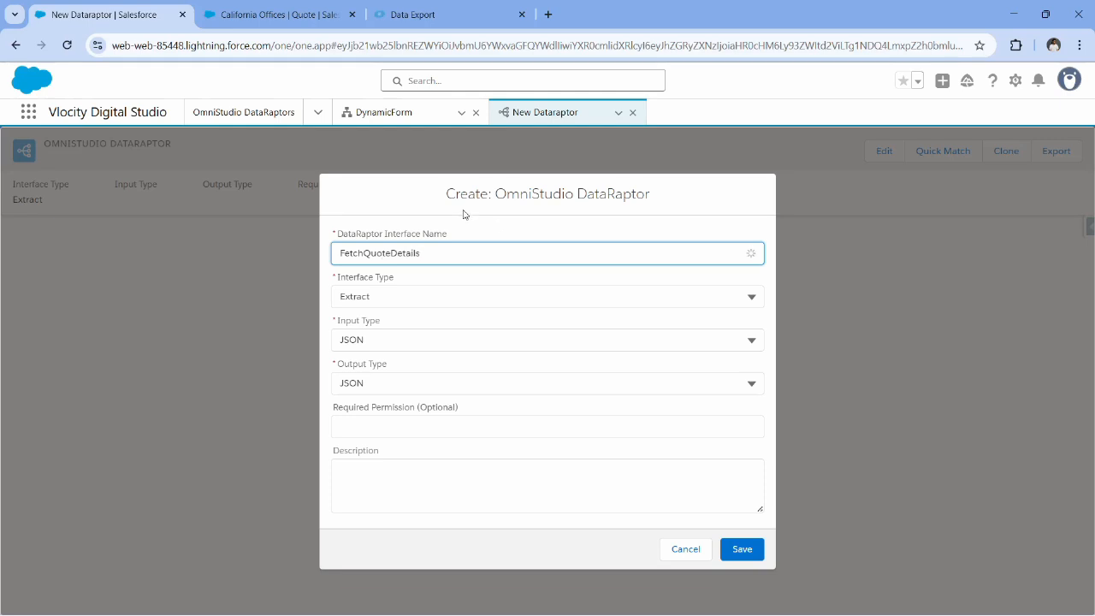
pyautogui.click(471, 230)
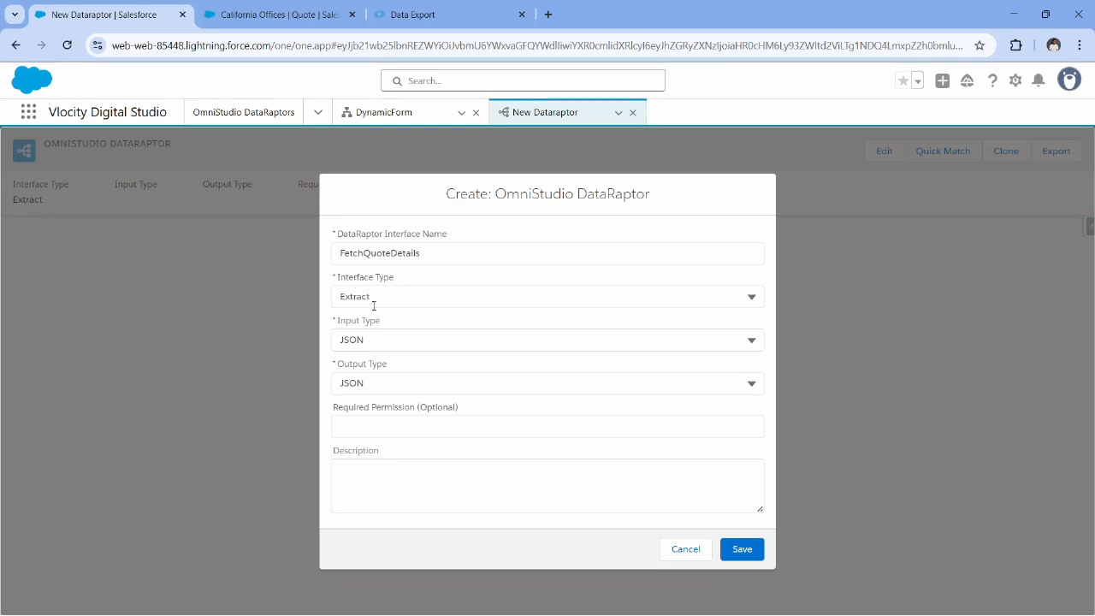
# Review the options offered for the new DataRaptor's interface type, input type and output type.
pyautogui.click(428, 296)
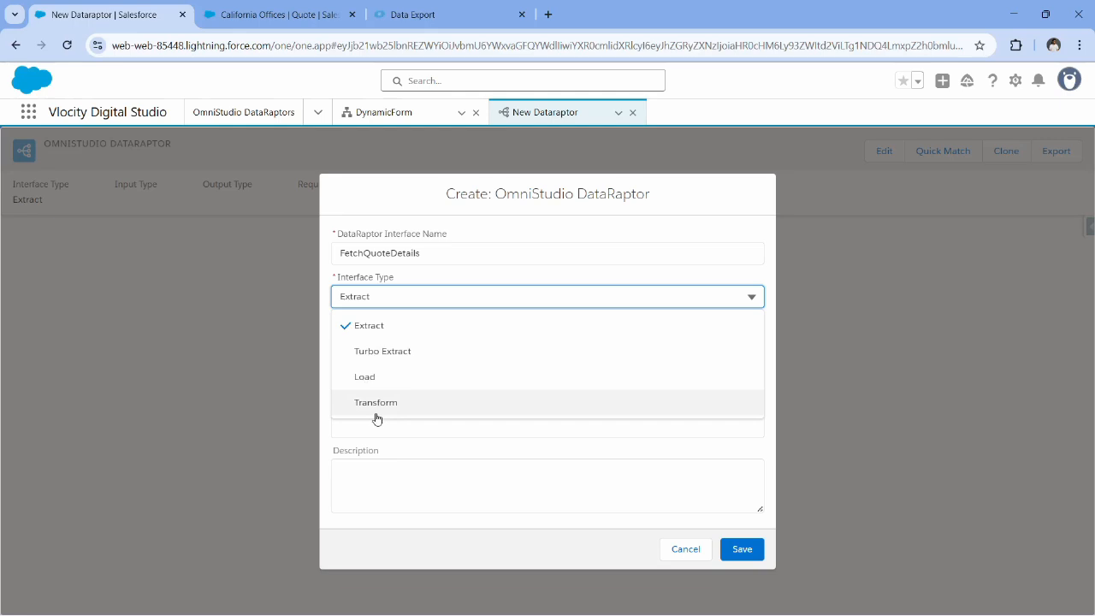
pyautogui.click(484, 281)
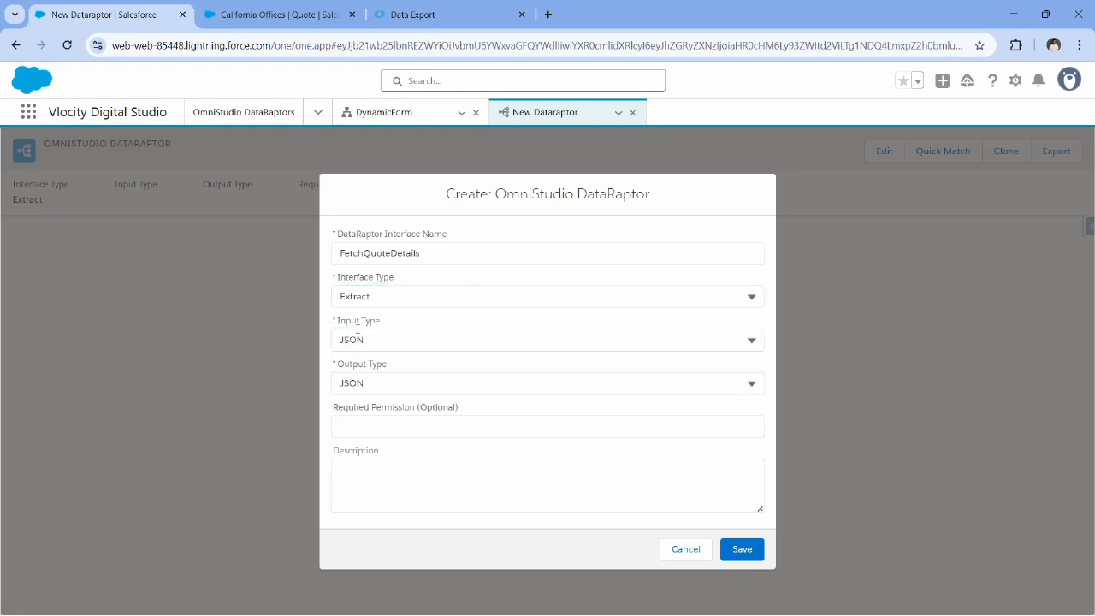
pyautogui.click(388, 337)
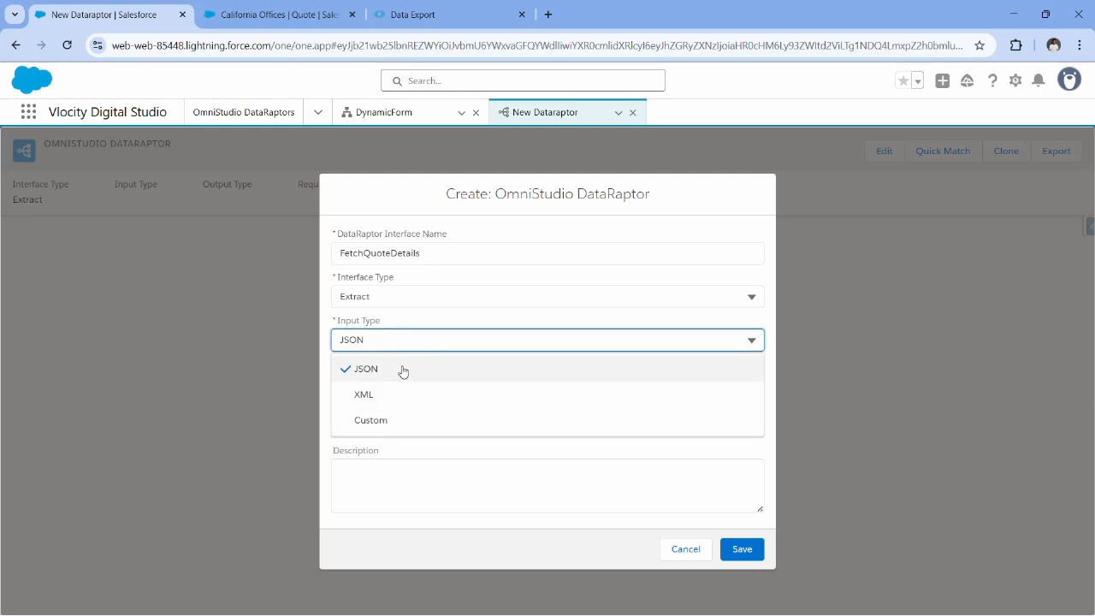
pyautogui.click(429, 326)
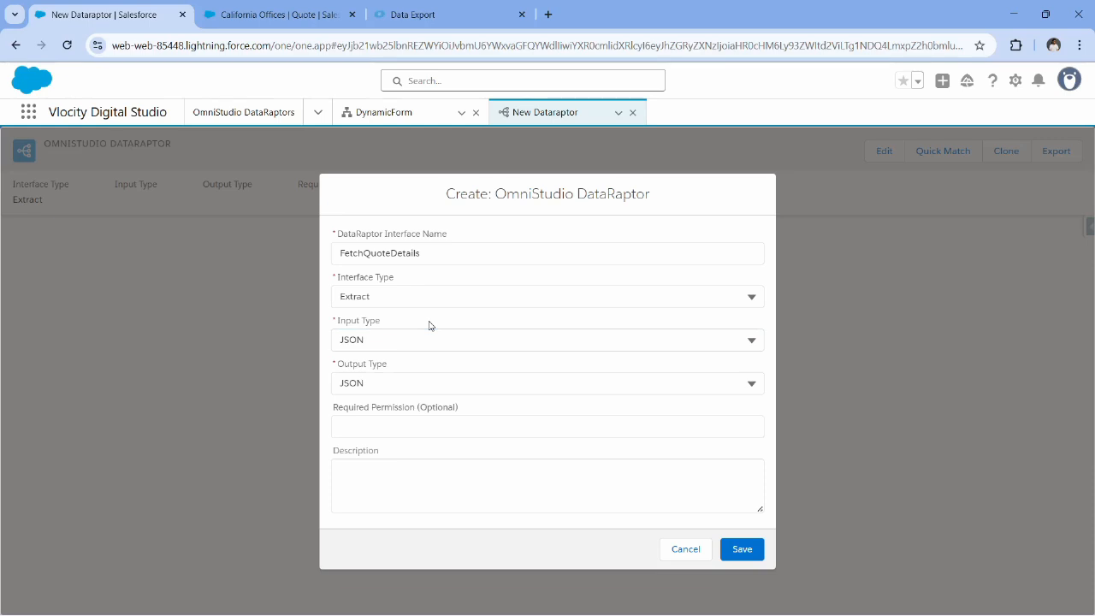
pyautogui.click(413, 382)
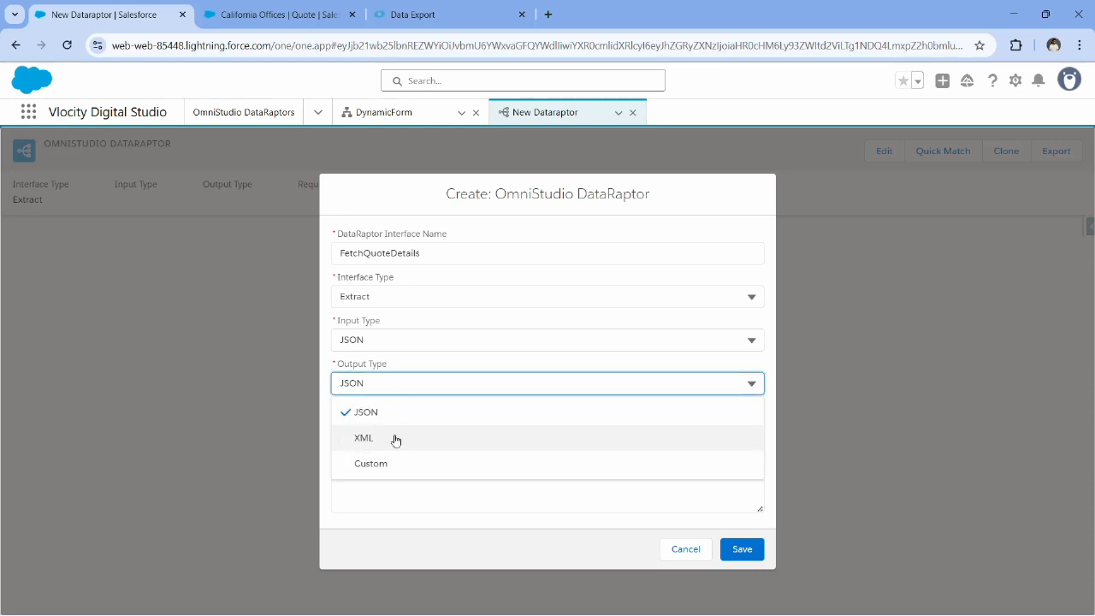
pyautogui.click(459, 361)
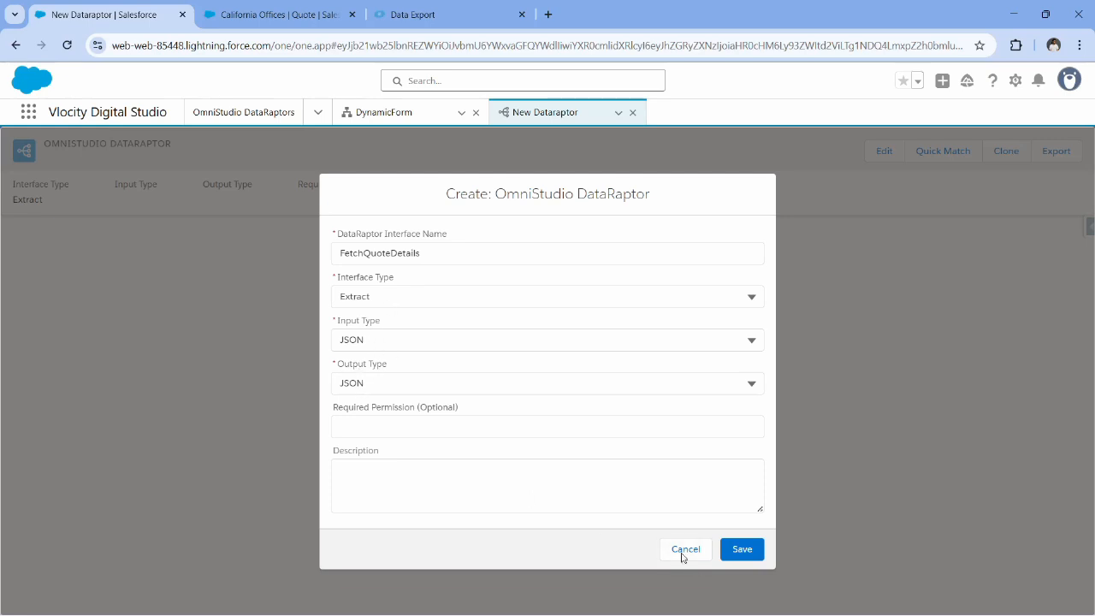
# Enter the description "To fetch quote details." and save the new DataRaptor.
pyautogui.click(391, 481)
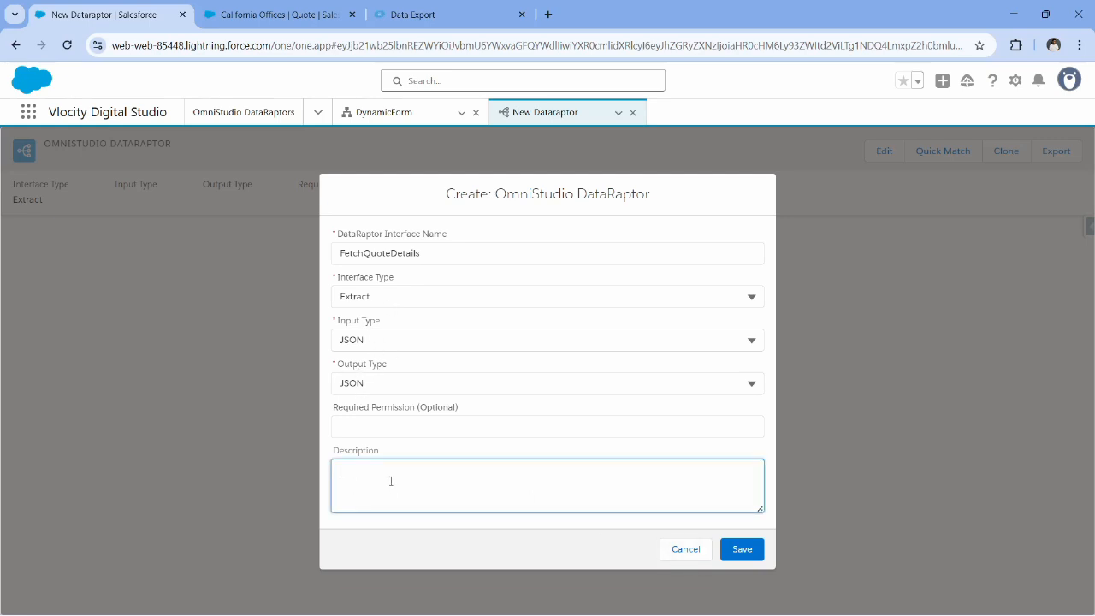
pyautogui.write('To fetch ')
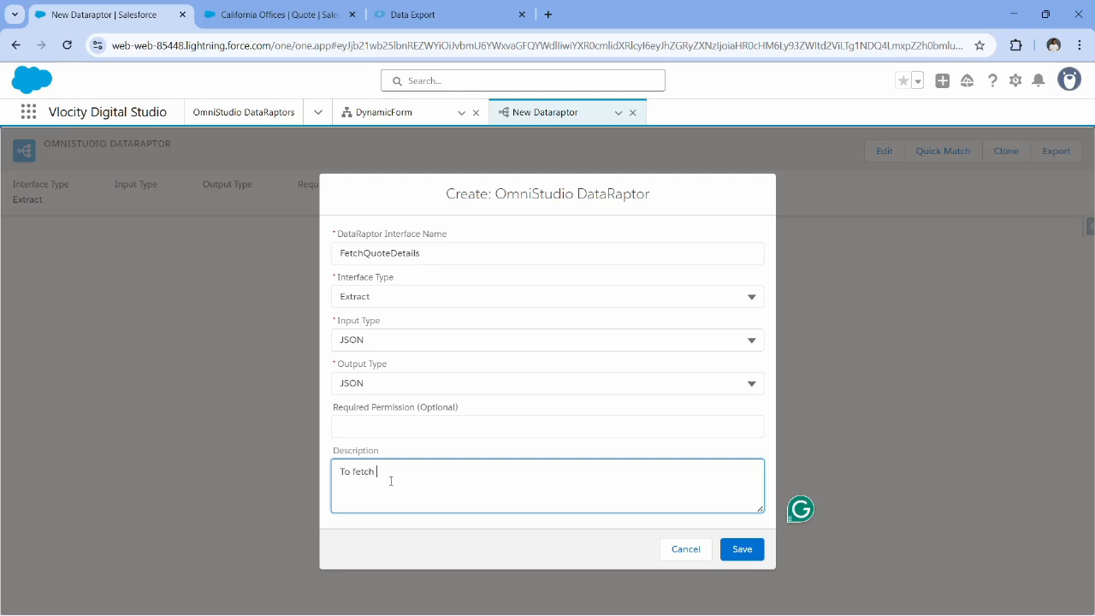
pyautogui.write('quote details.')
pyautogui.click(465, 447)
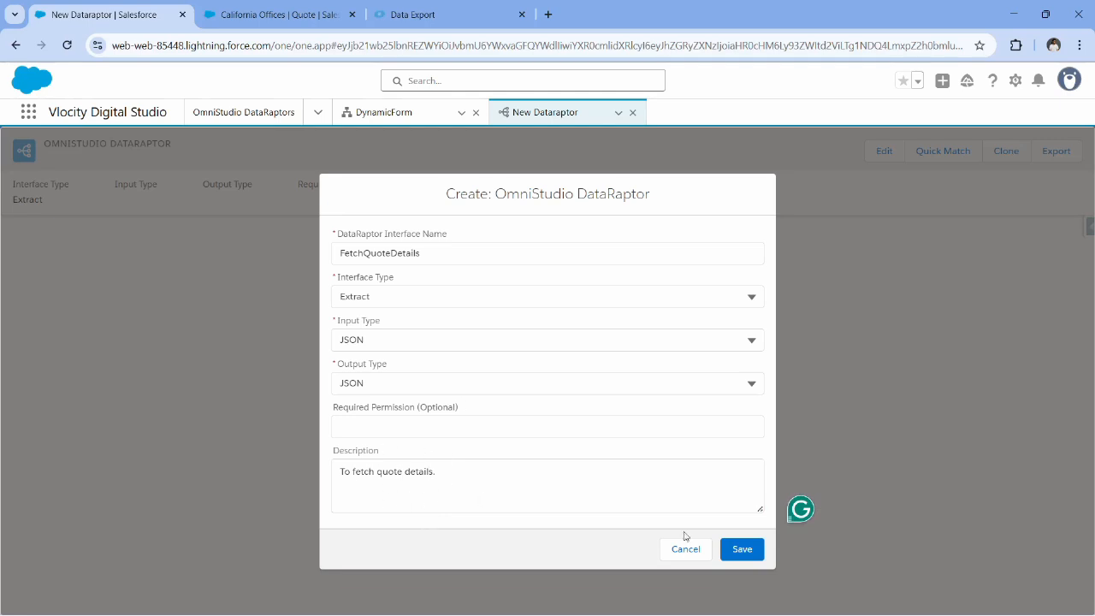
pyautogui.click(741, 549)
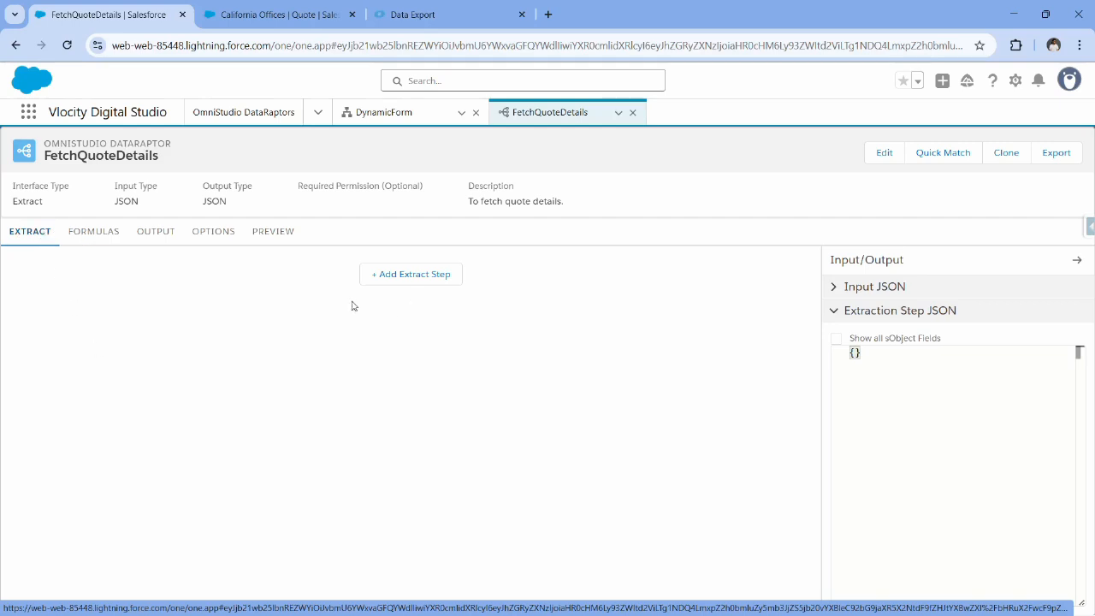
# Add an extract step to FetchQuoteDetails that reads from the Quote object.
pyautogui.click(403, 280)
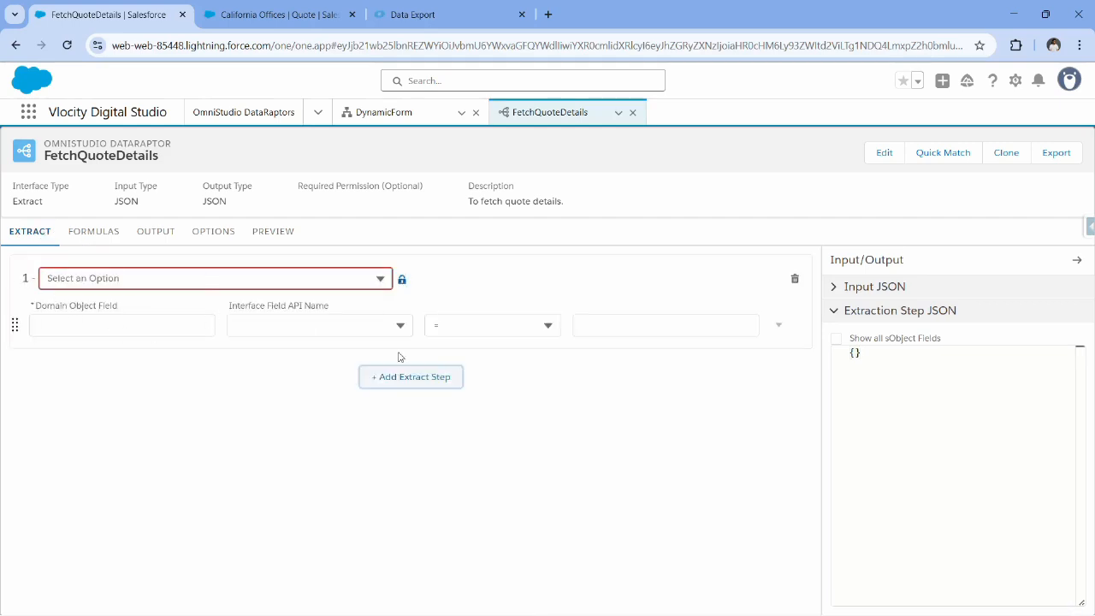
pyautogui.click(320, 286)
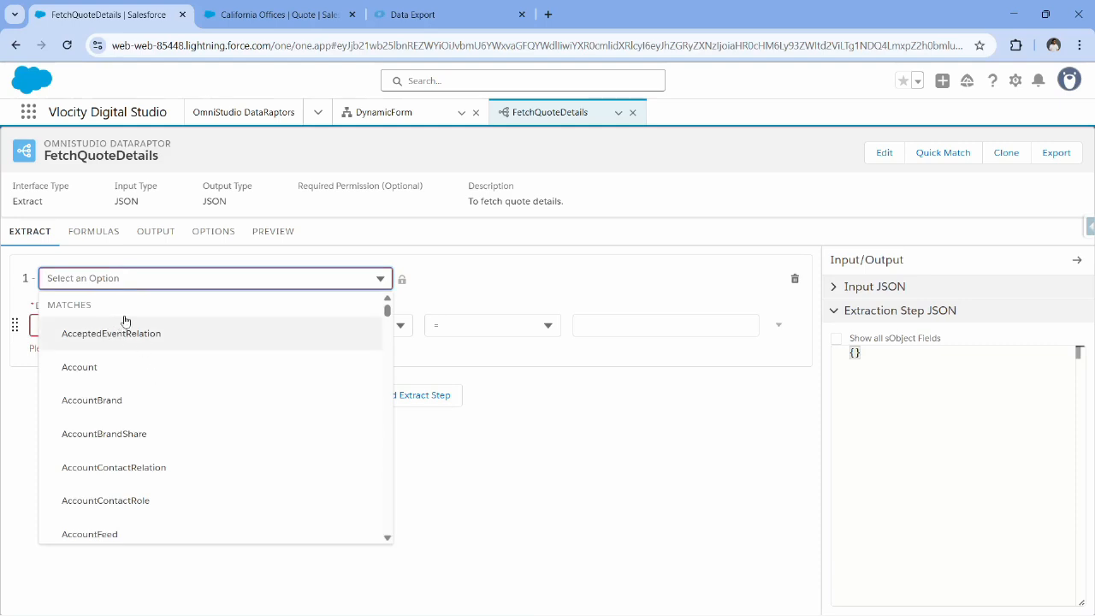
pyautogui.scroll(-6, 151, 378)
pyautogui.scroll(6, 151, 377)
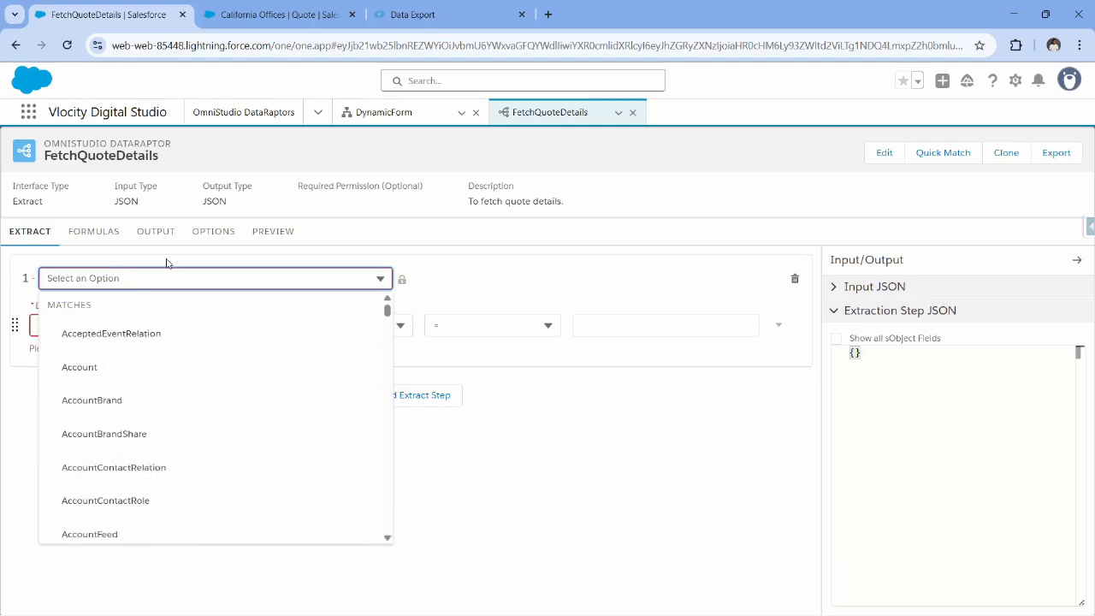
pyautogui.write('quote')
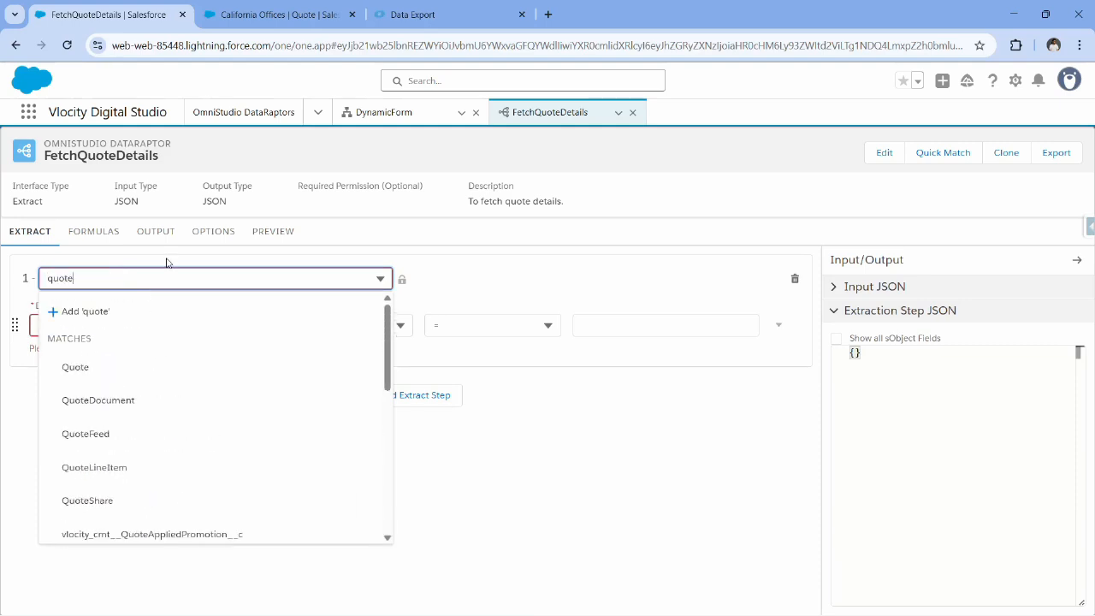
pyautogui.click(75, 367)
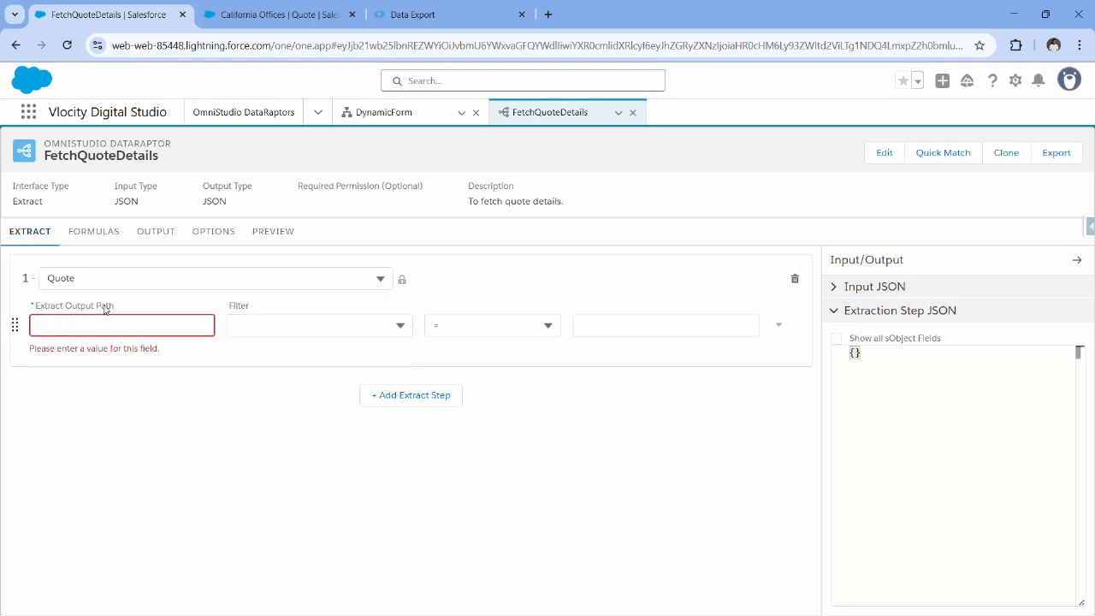
# Set the extract output path of the Quote step to Qt.
pyautogui.click(79, 330)
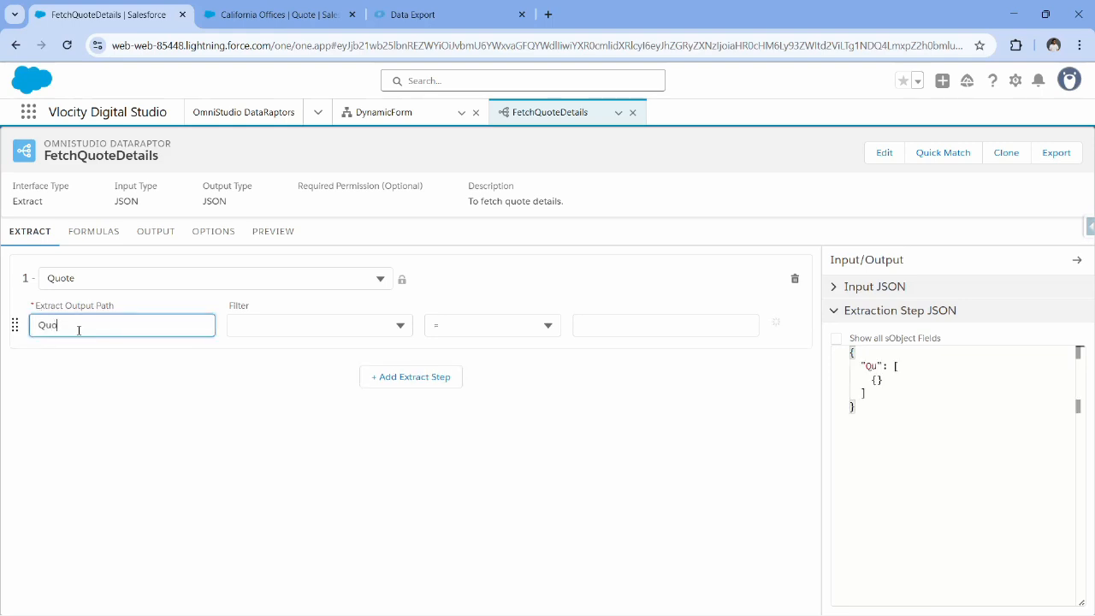
pyautogui.click(106, 411)
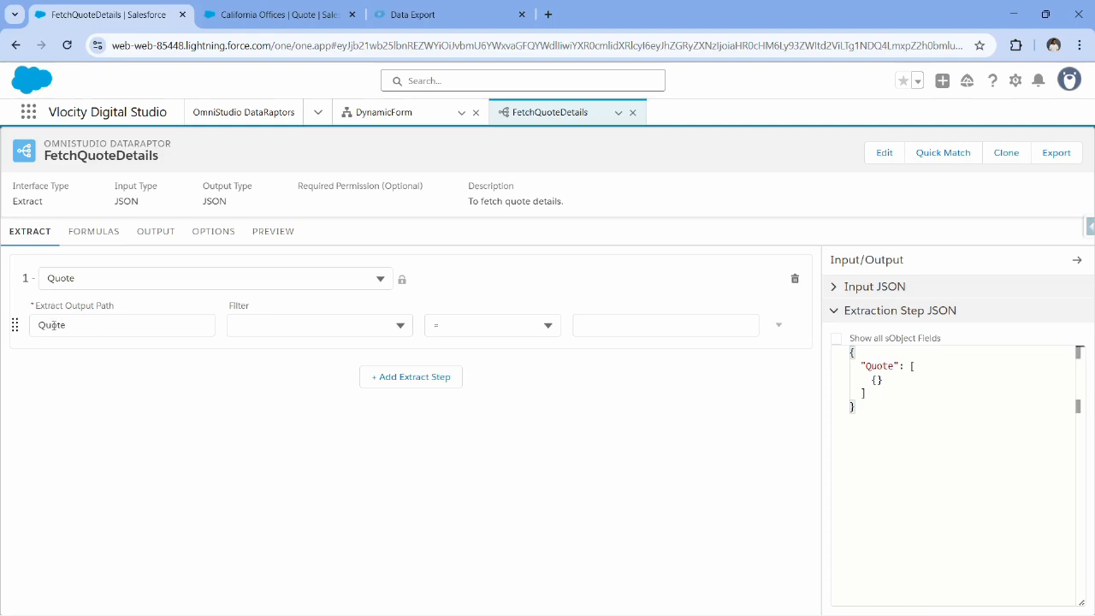
pyautogui.moveTo(45, 330); pyautogui.dragTo(79, 324)
pyautogui.write('t')
pyautogui.click(122, 405)
# Filter the Quote extract step so that Id equals QuoteId.
pyautogui.click(353, 326)
pyautogui.write('Id')
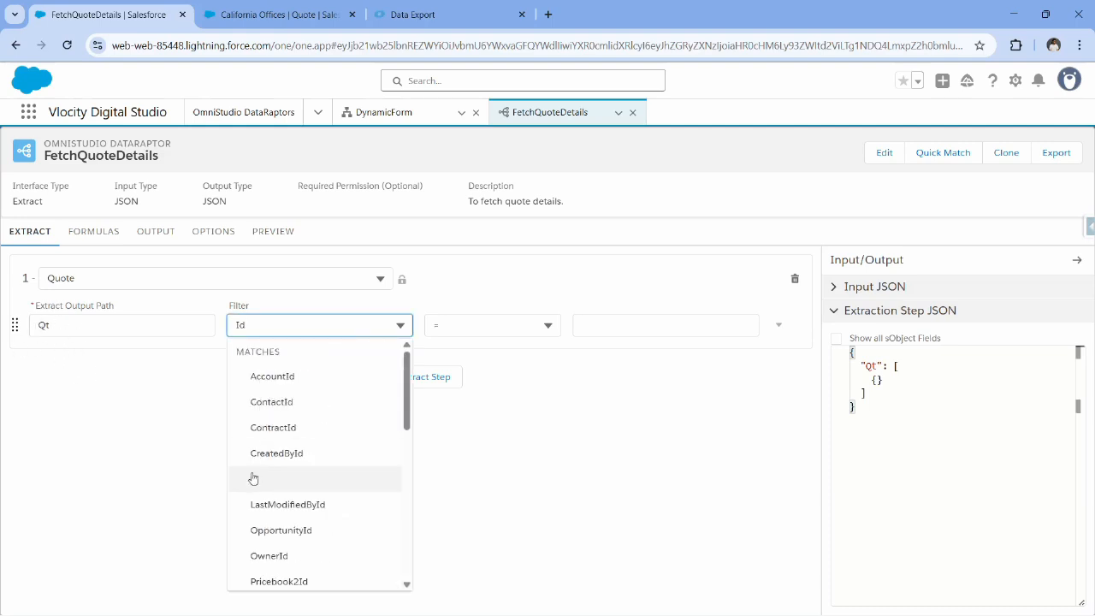
pyautogui.click(254, 479)
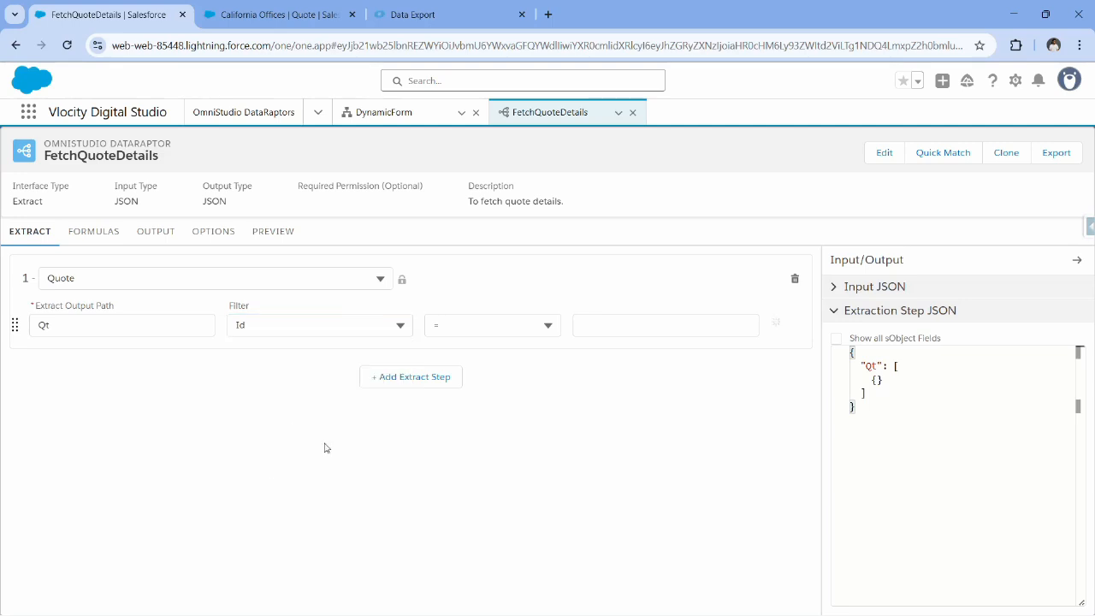
pyautogui.click(612, 320)
pyautogui.write('QuoteId')
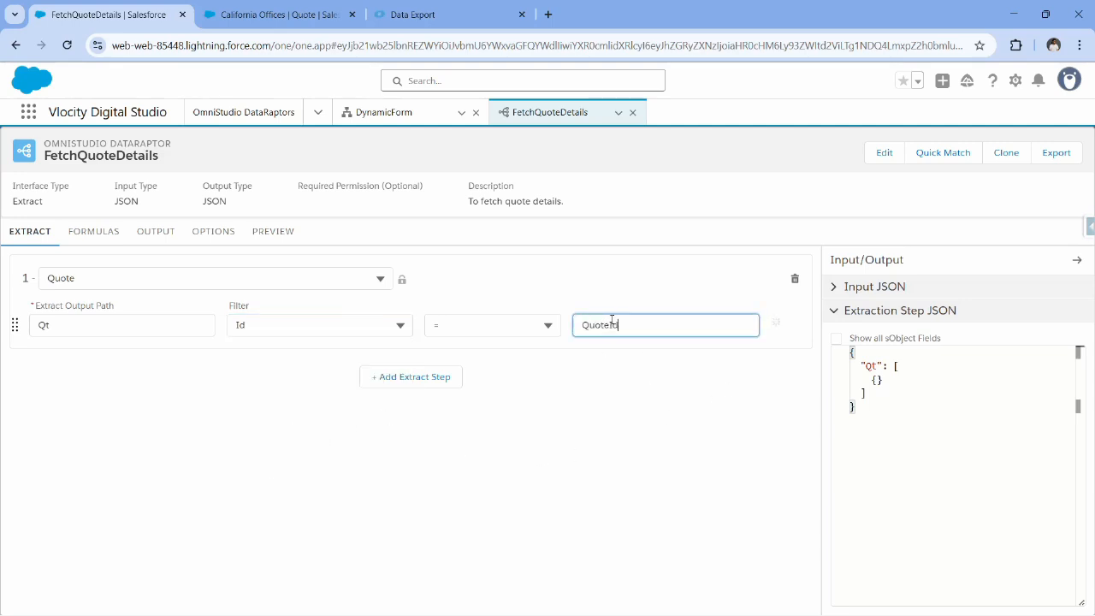
pyautogui.click(637, 299)
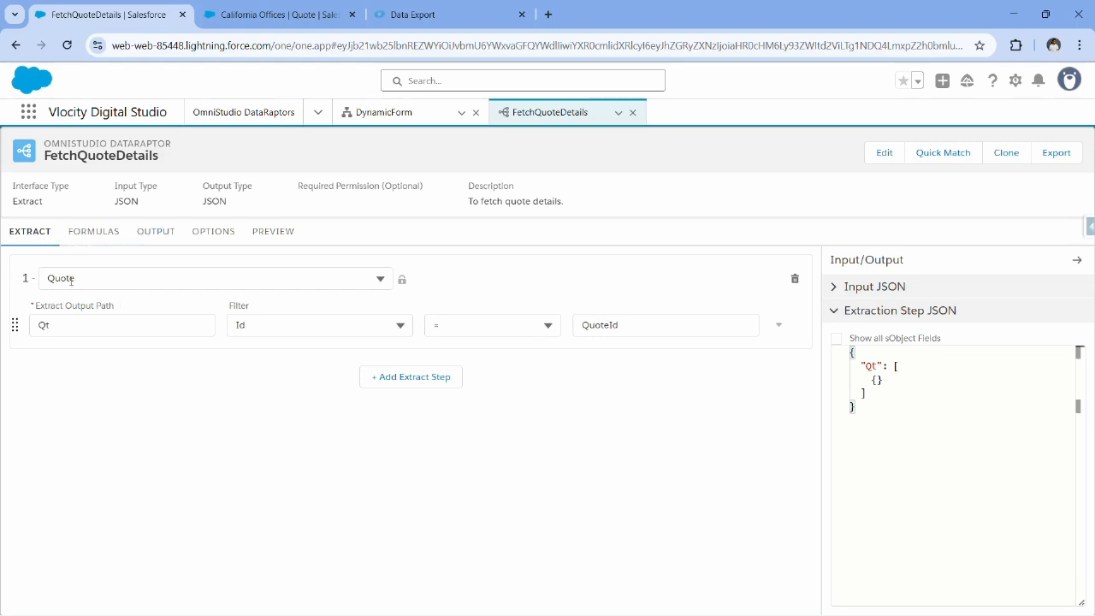
# Add an output mapping from the extract JSON path Qt:Name to the output JSON path Name.
pyautogui.click(155, 234)
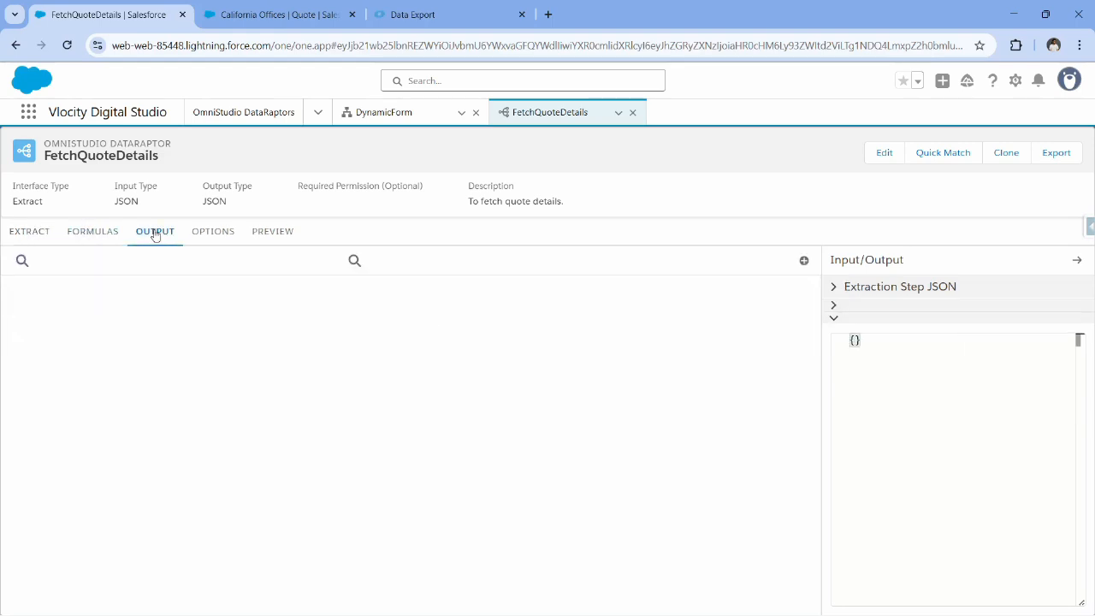
pyautogui.click(805, 262)
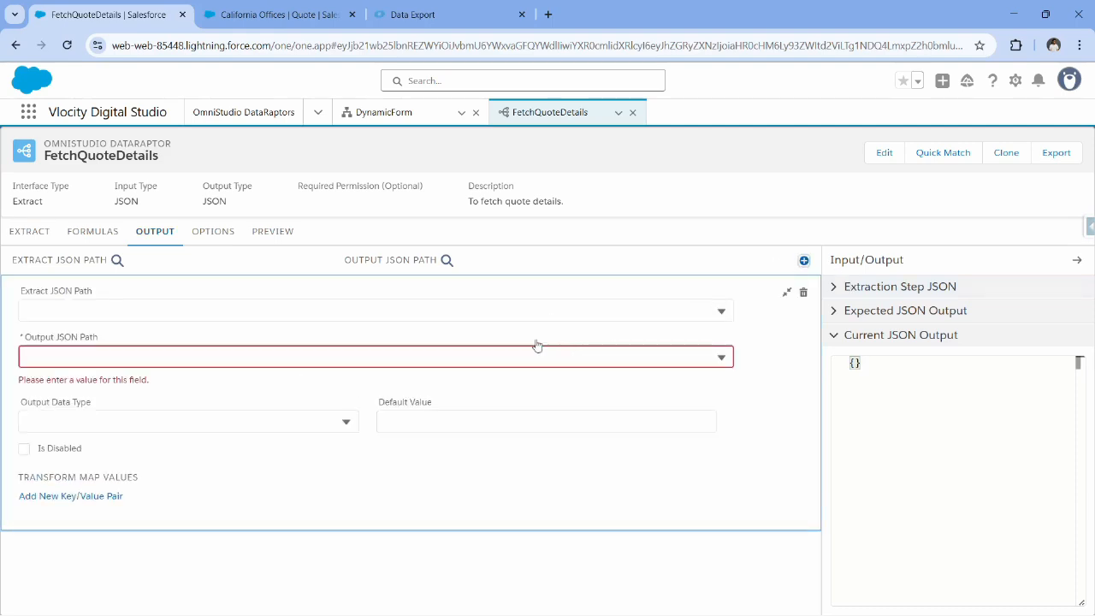
pyautogui.click(410, 351)
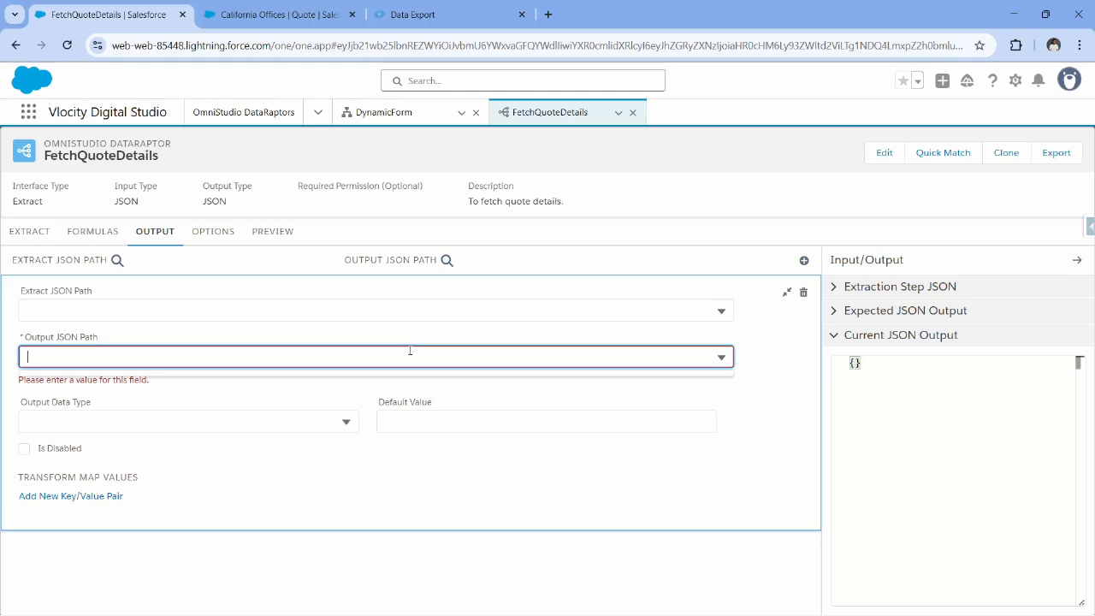
pyautogui.write('Name')
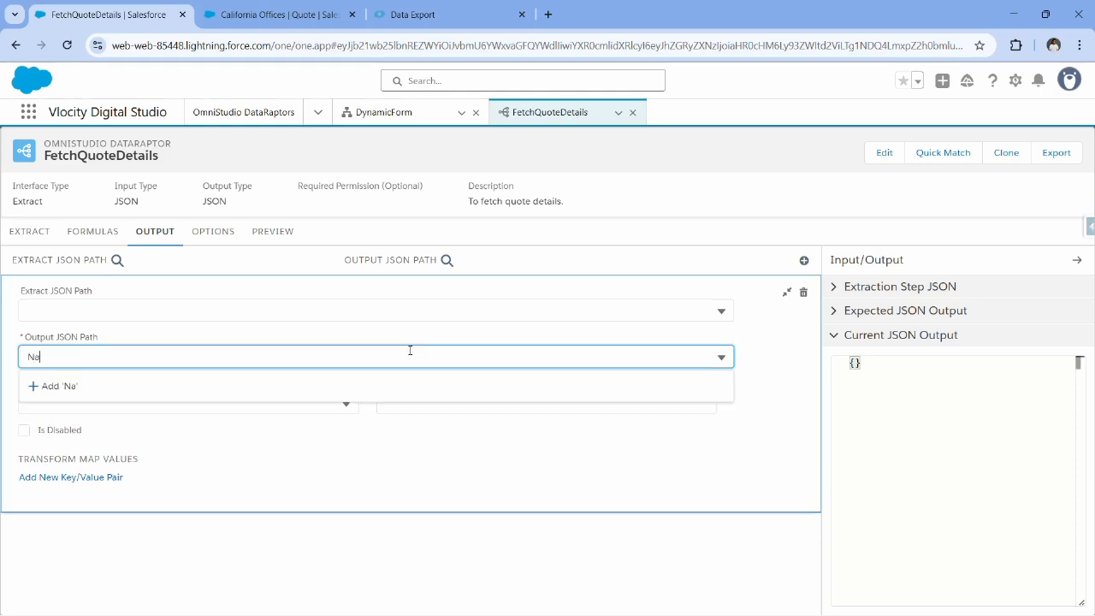
pyautogui.click(272, 311)
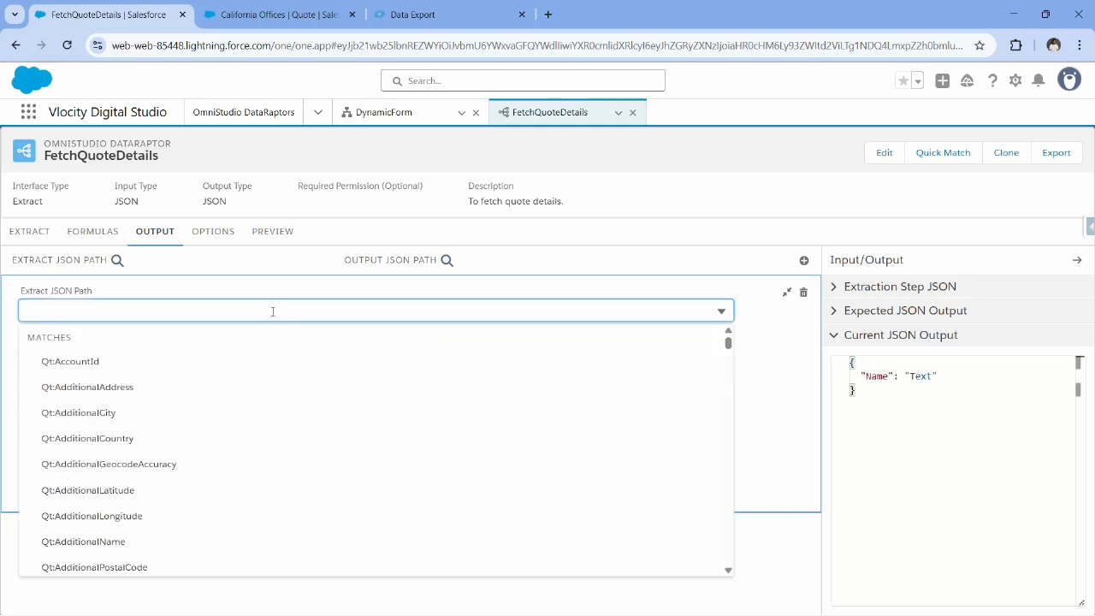
pyautogui.write('Qt:Name')
pyautogui.click(155, 392)
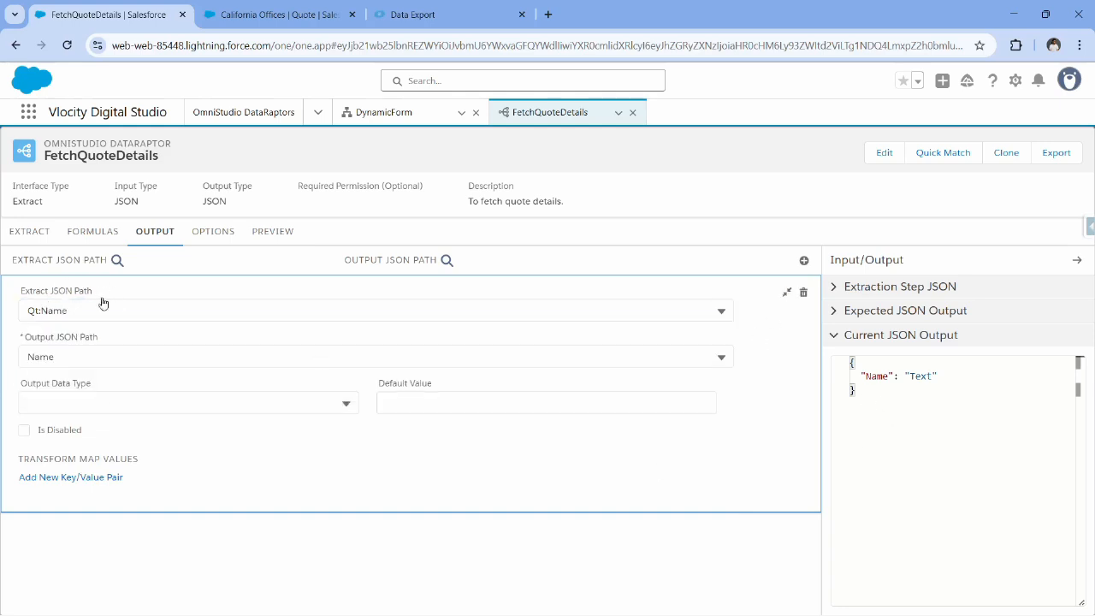
# Browse the Qt fields available for the extract JSON path of the Name mapping, keeping Qt:Name selected.
pyautogui.click(180, 318)
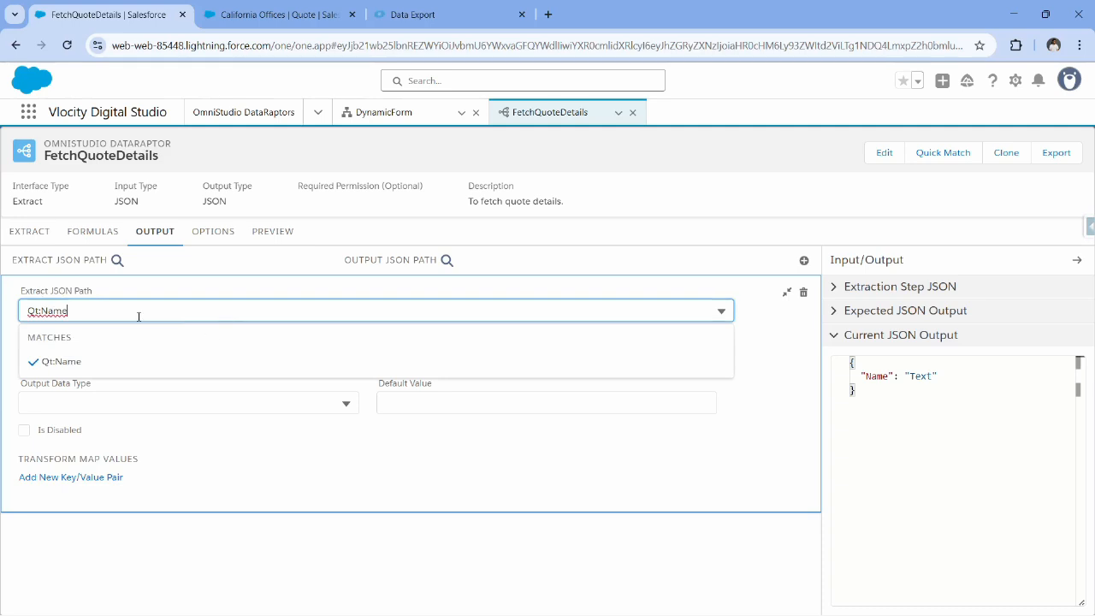
pyautogui.press('BackSpace')
pyautogui.press('BackSpace')
pyautogui.press('BackSpace')
pyautogui.press('BackSpace')
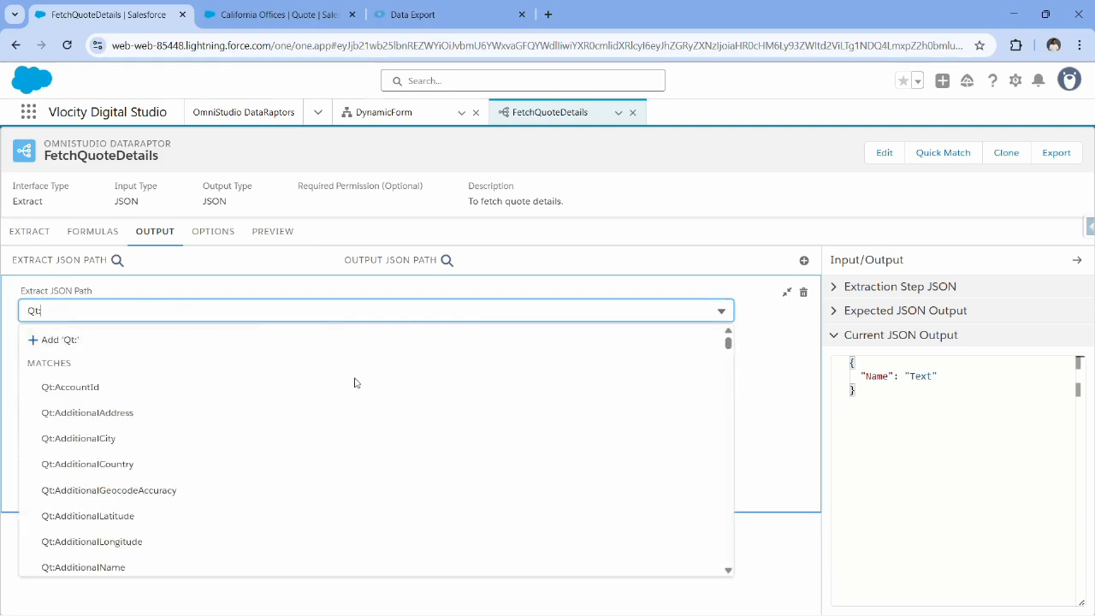
pyautogui.scroll(-3, 326, 437)
pyautogui.scroll(-10, 326, 437)
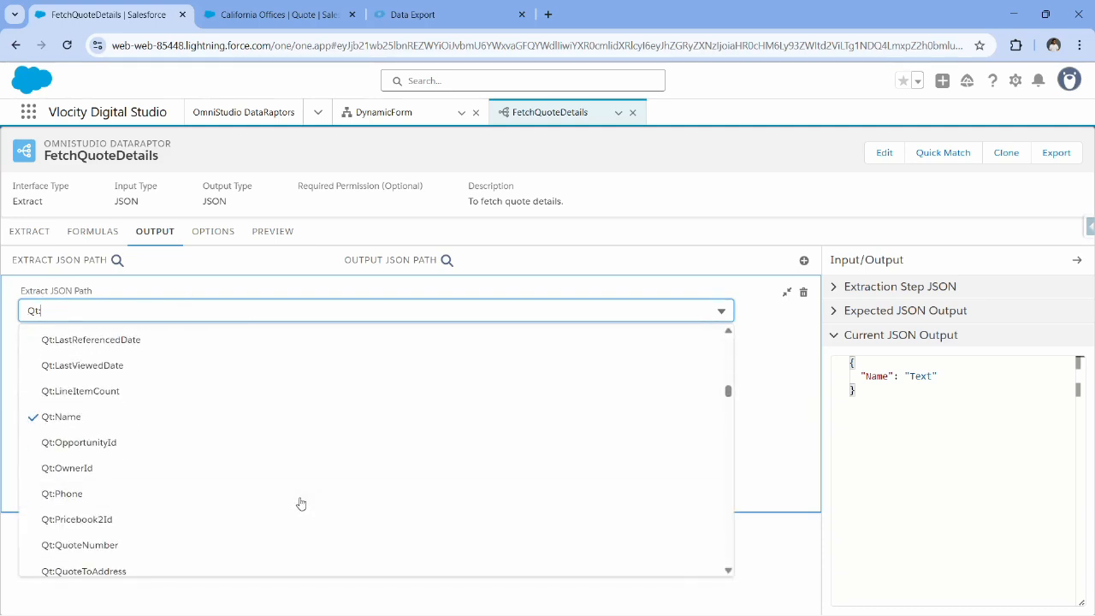
pyautogui.scroll(-3, 299, 518)
pyautogui.scroll(15, 291, 513)
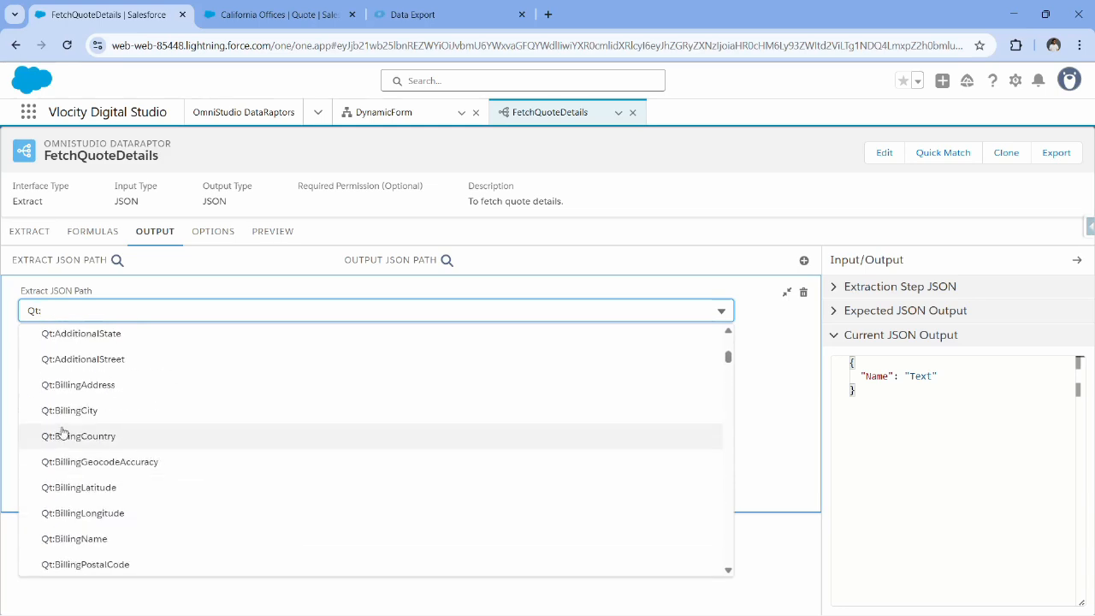
pyautogui.write('Name')
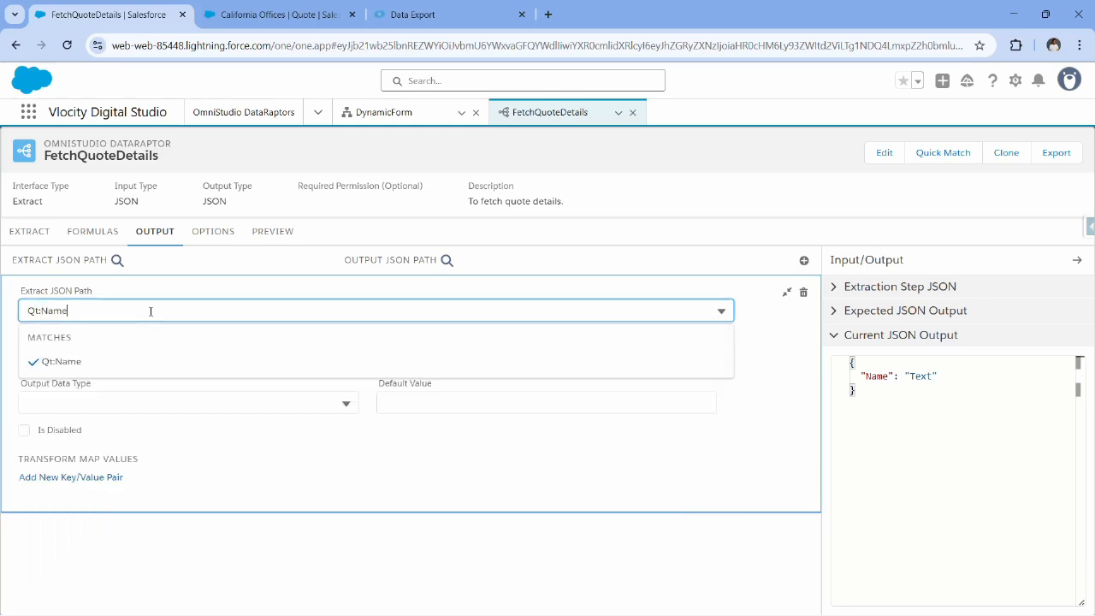
pyautogui.click(775, 346)
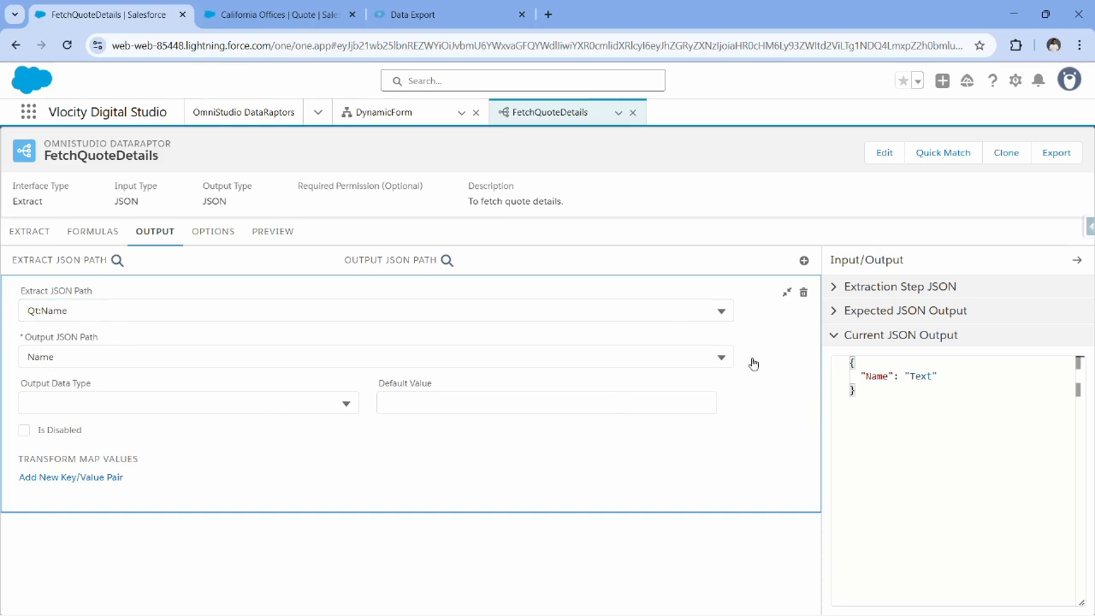
# Examine the Name entry in the current JSON output and the output data types available for its mapping.
pyautogui.doubleClick(875, 378)
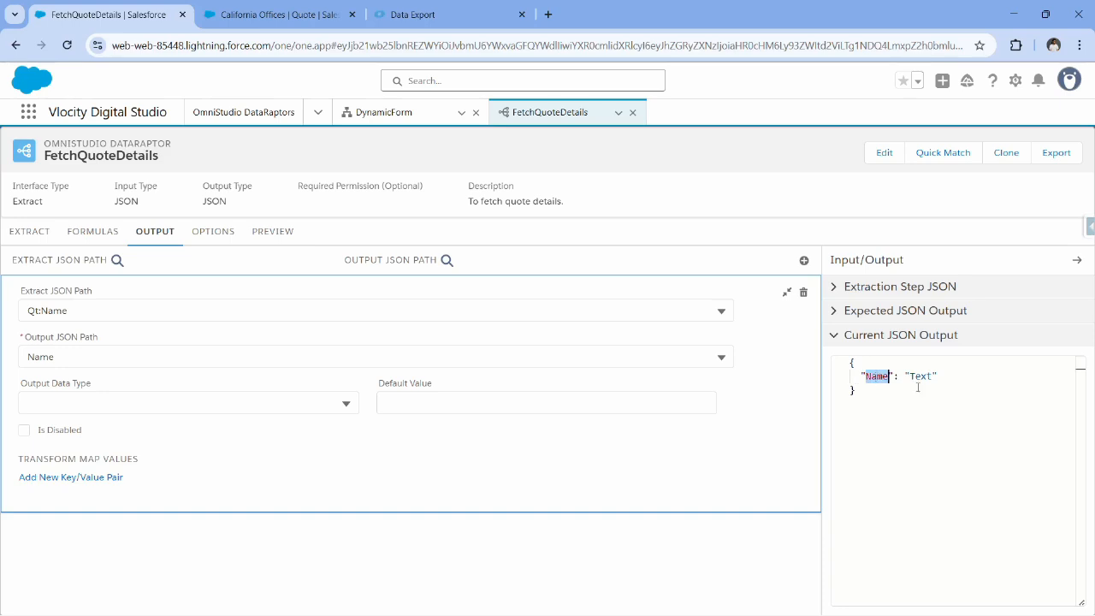
pyautogui.moveTo(909, 375); pyautogui.dragTo(933, 375)
pyautogui.click(346, 401)
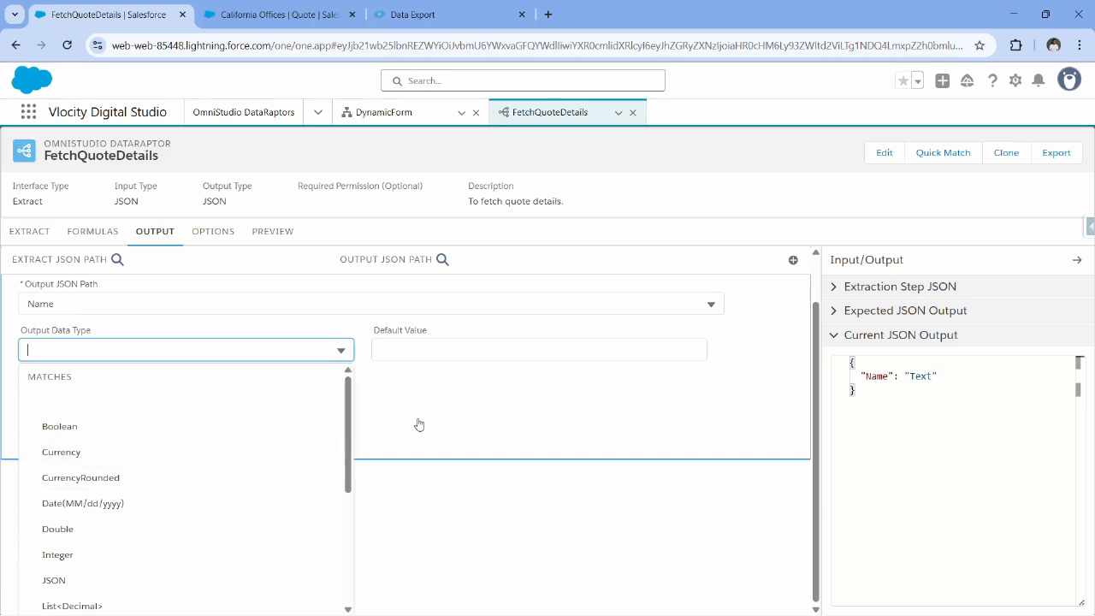
pyautogui.scroll(-1, 201, 470)
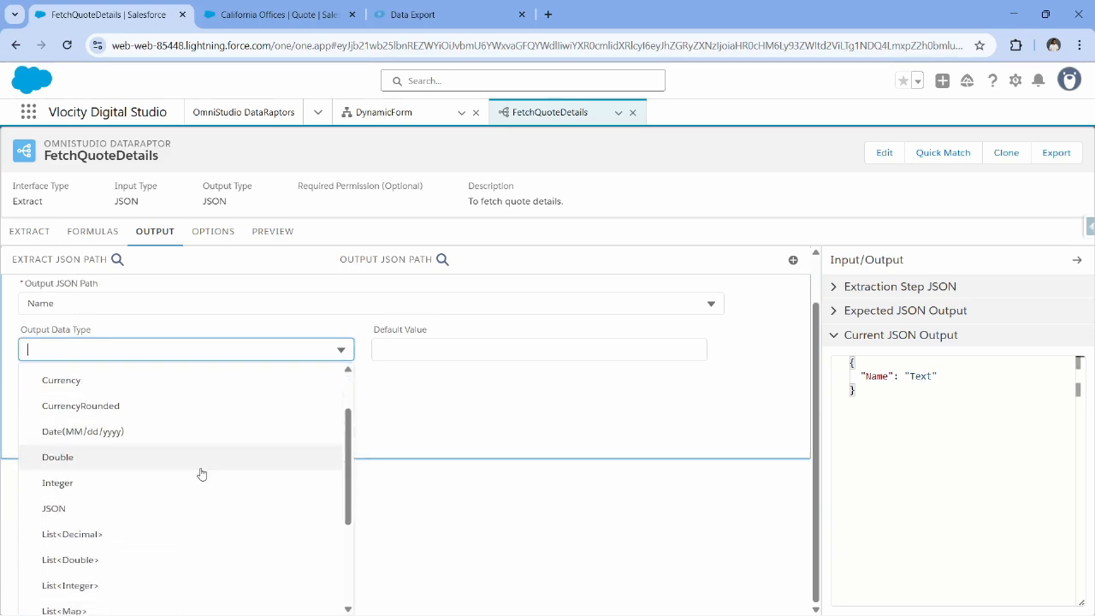
pyautogui.scroll(-2, 200, 472)
pyautogui.scroll(-1, 164, 472)
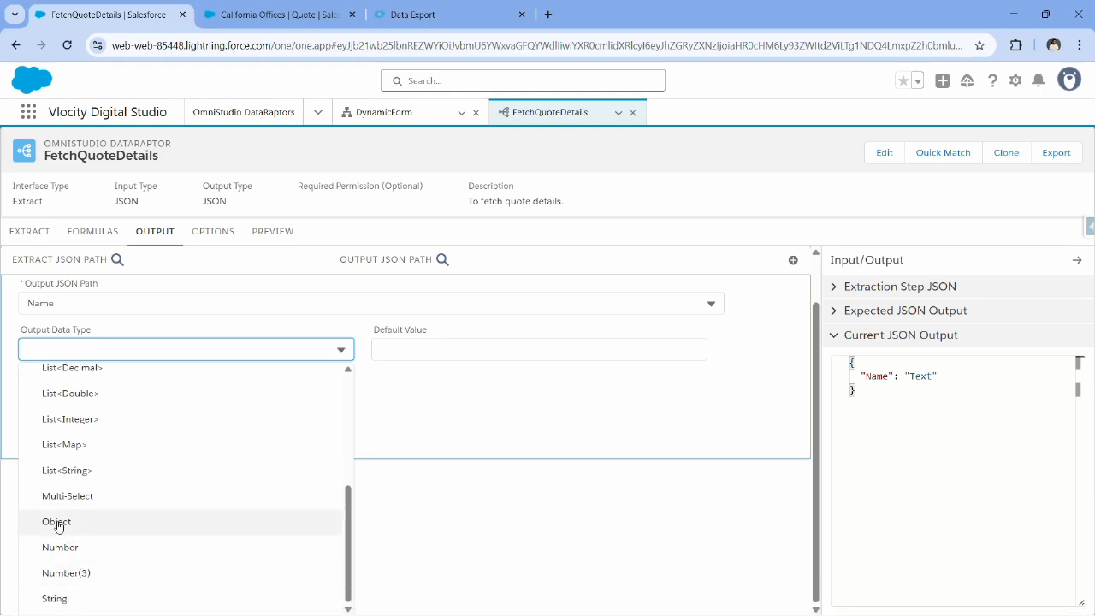
pyautogui.scroll(1, 63, 552)
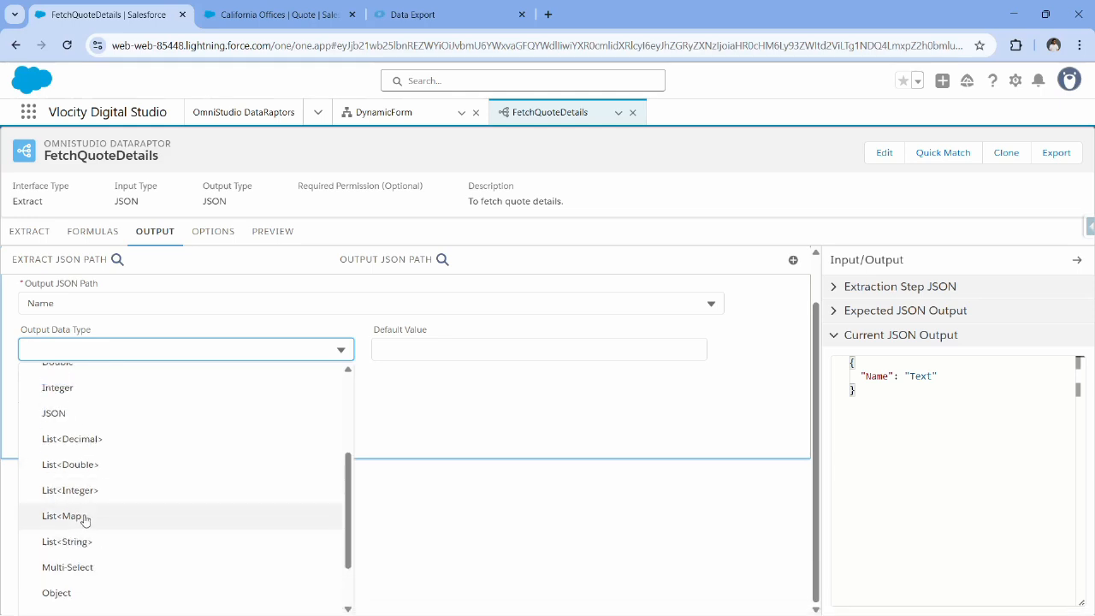
pyautogui.scroll(2, 54, 505)
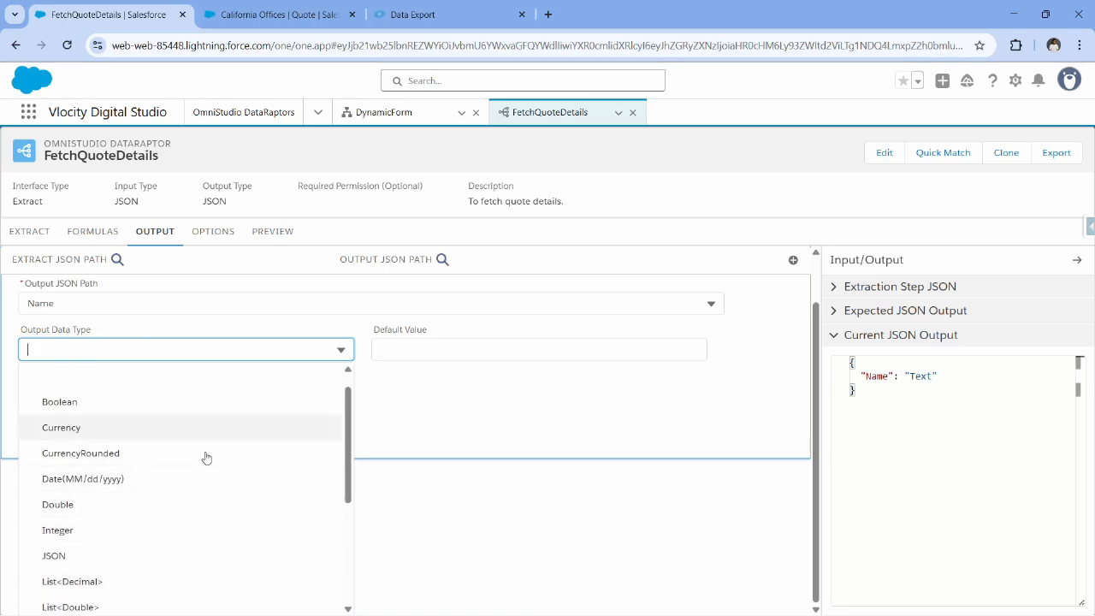
pyautogui.click(375, 398)
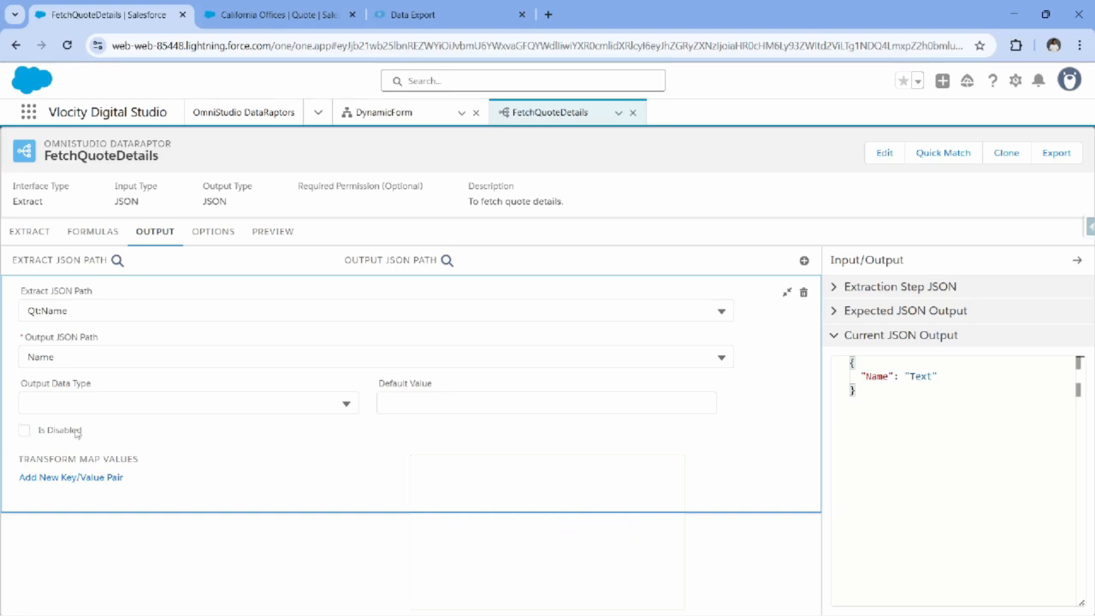
# Disable the Name output mapping and enable it again.
pyautogui.click(24, 431)
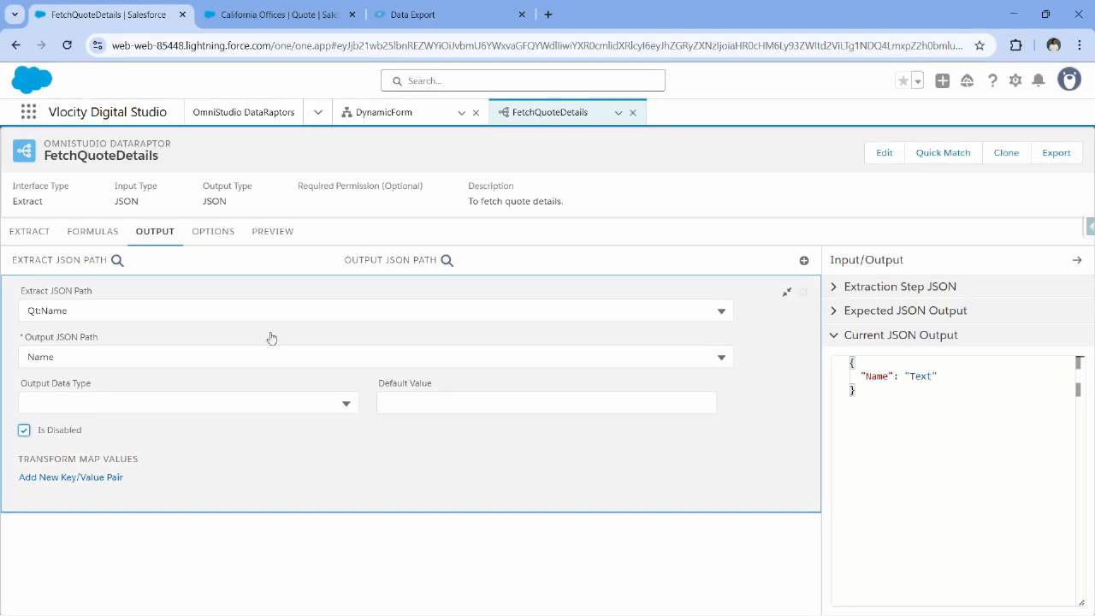
pyautogui.click(24, 433)
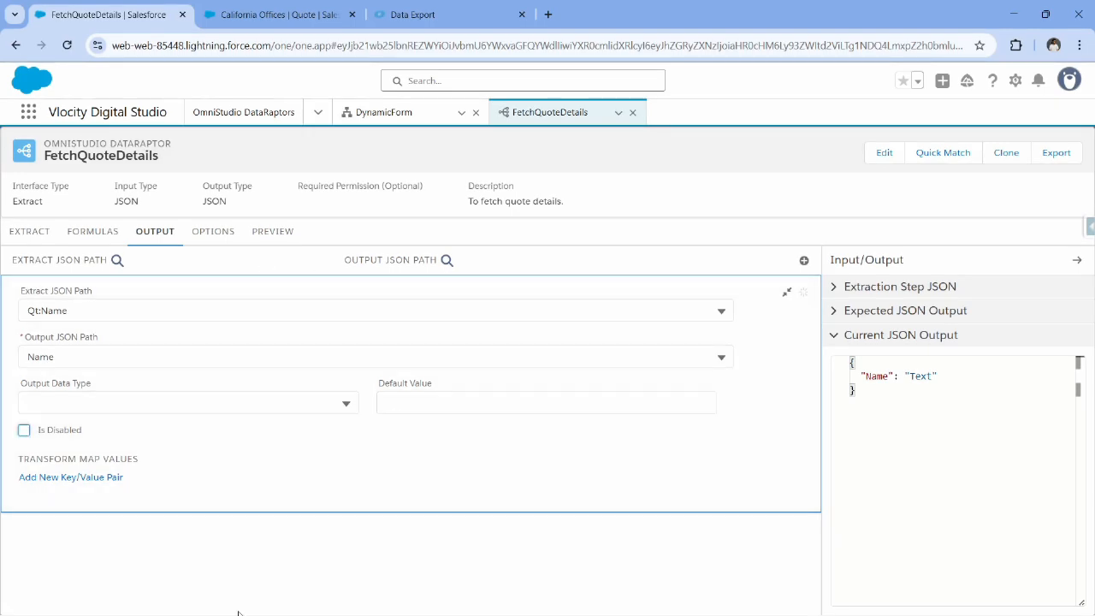
# Add a preview input parameter with the key QuoteId, checking it against the filter value of the Quote extract step.
pyautogui.click(258, 241)
pyautogui.click(151, 317)
pyautogui.click(75, 325)
pyautogui.write('QuoteId')
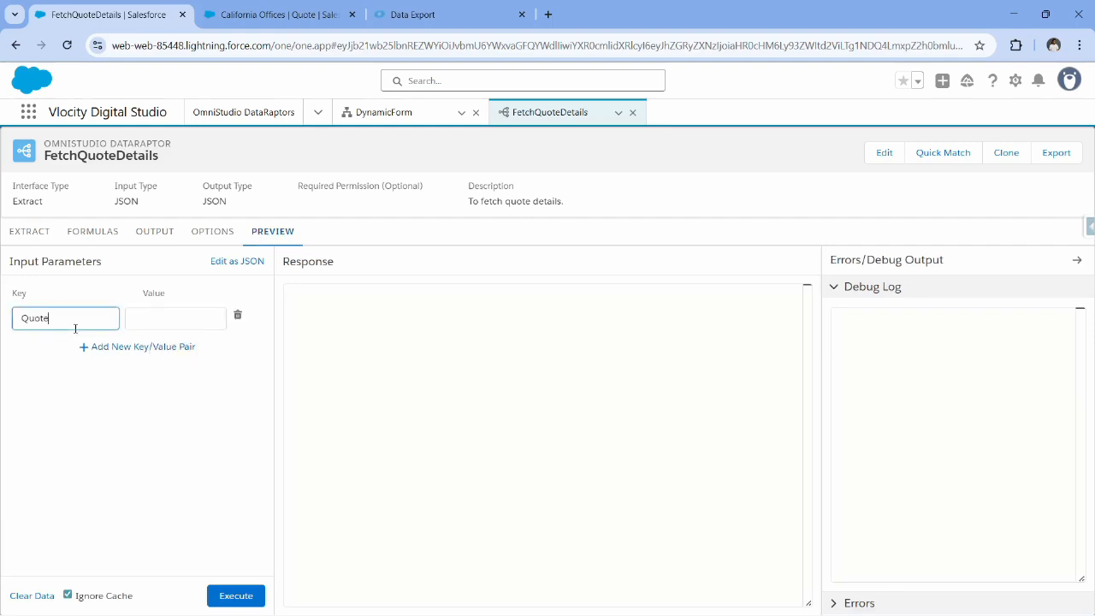
pyautogui.click(26, 231)
pyautogui.click(592, 325)
pyautogui.click(593, 447)
pyautogui.click(273, 231)
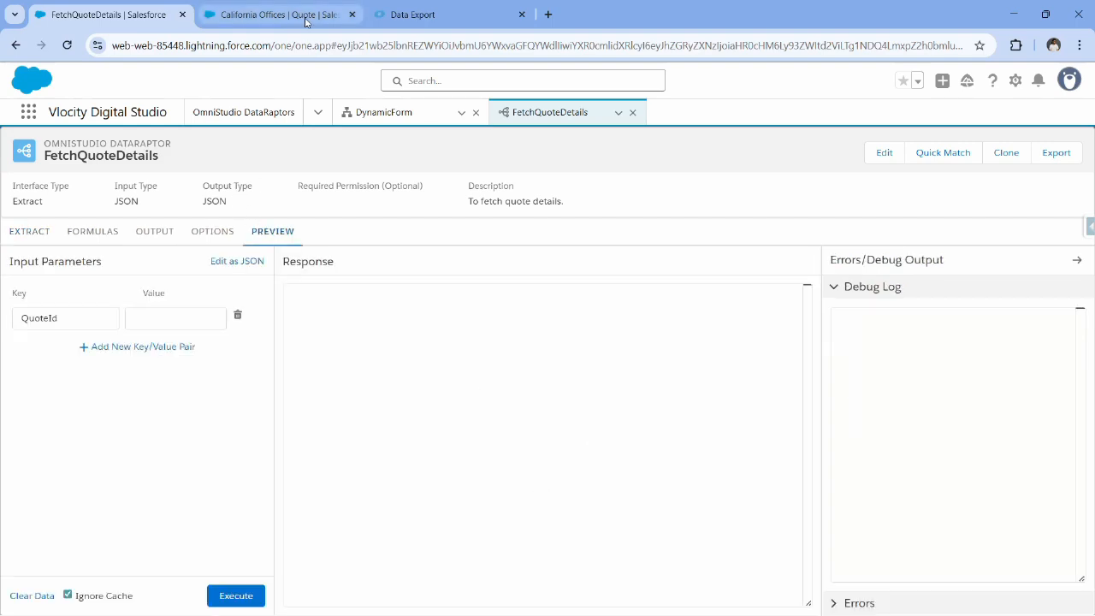
# Copy the record ID from the California Offices quote's URL into the QuoteId parameter's value and execute the preview.
pyautogui.click(263, 24)
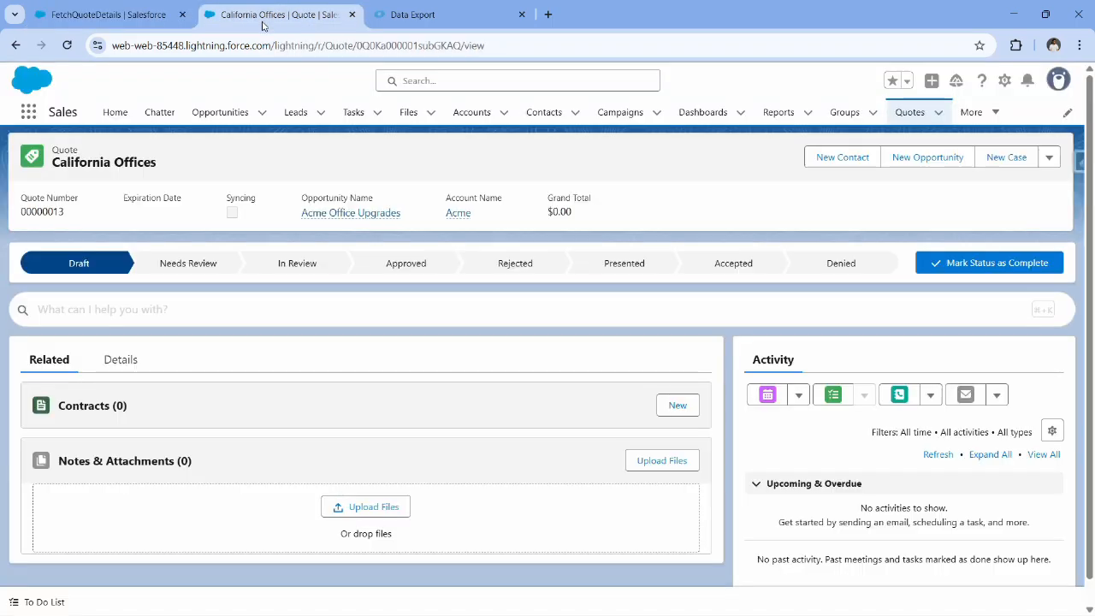
pyautogui.doubleClick(391, 46)
pyautogui.hotkey('ctrl', 'c')
pyautogui.click(107, 24)
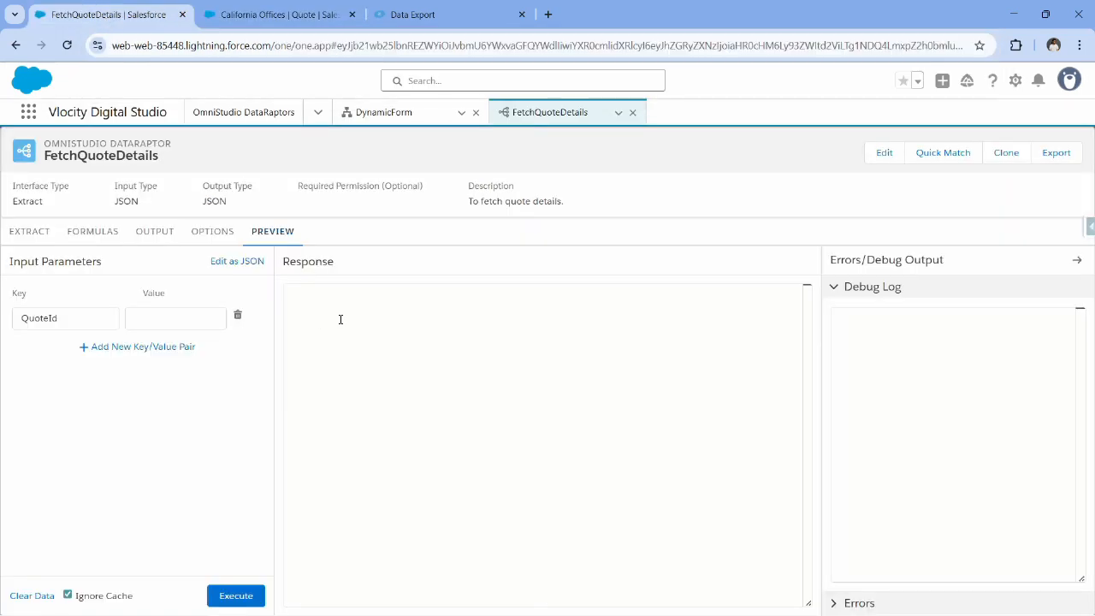
pyautogui.click(188, 326)
pyautogui.hotkey('ctrl', 'v')
pyautogui.click(197, 457)
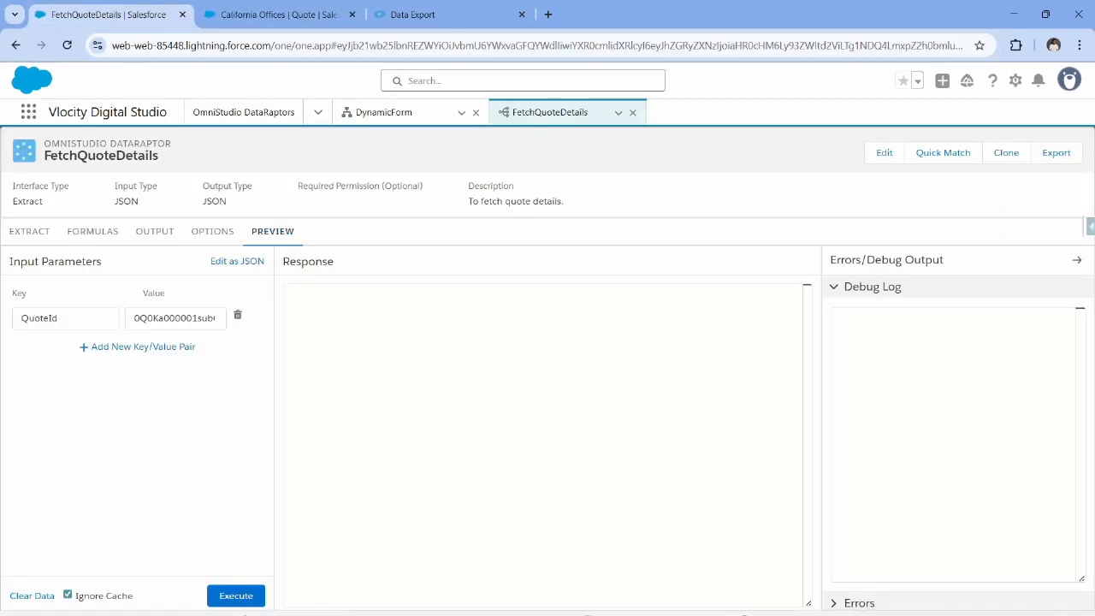
pyautogui.click(238, 594)
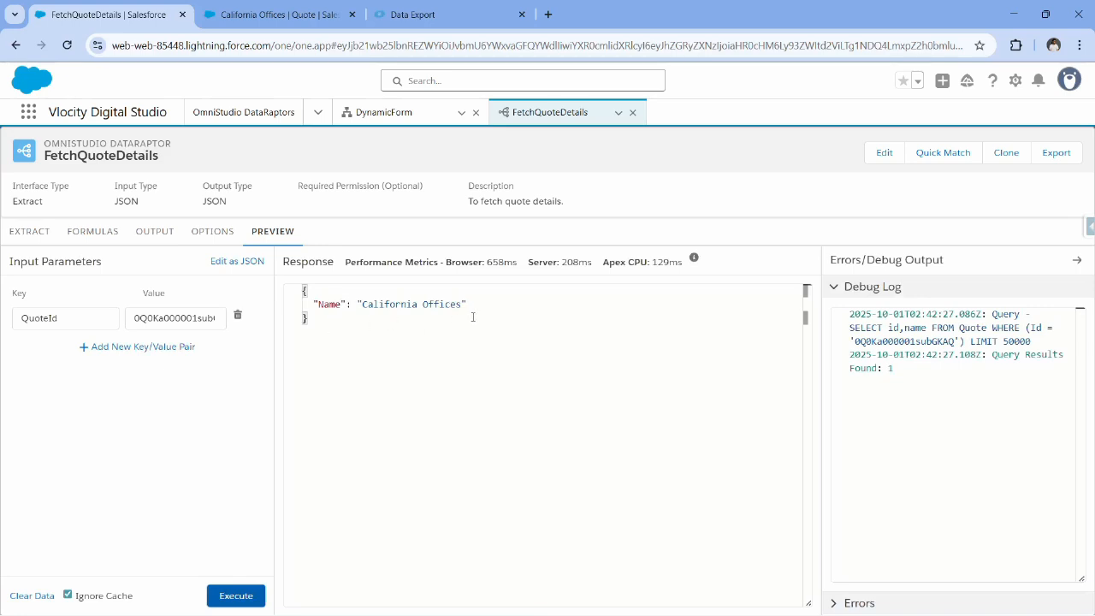
# Examine the preview response and the query in the debug log, comparing it with the Quote step's filter.
pyautogui.click(487, 304)
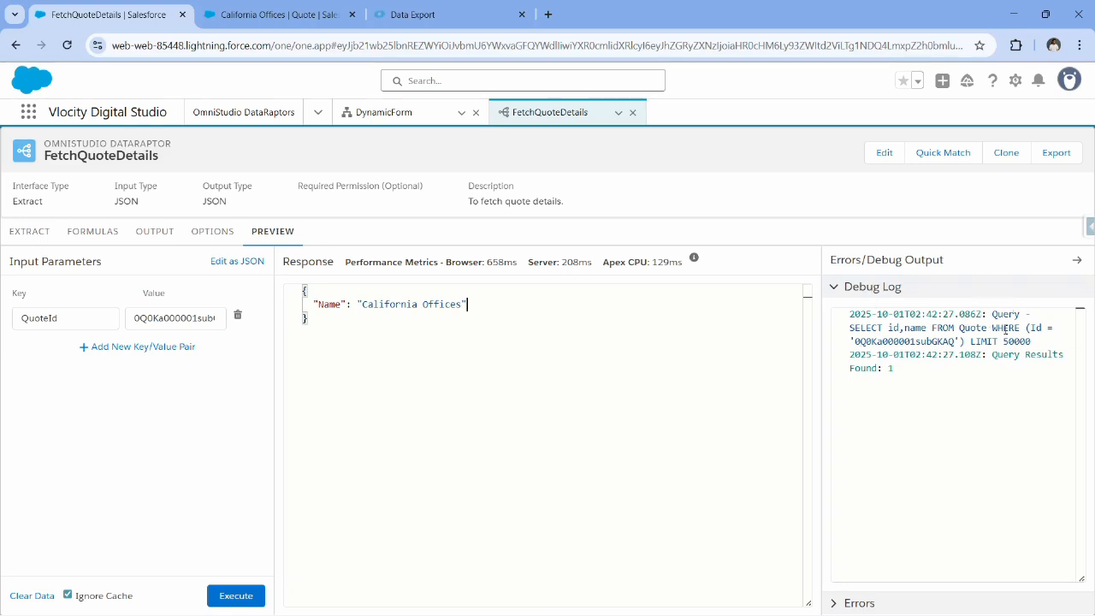
pyautogui.moveTo(994, 314); pyautogui.dragTo(1032, 343)
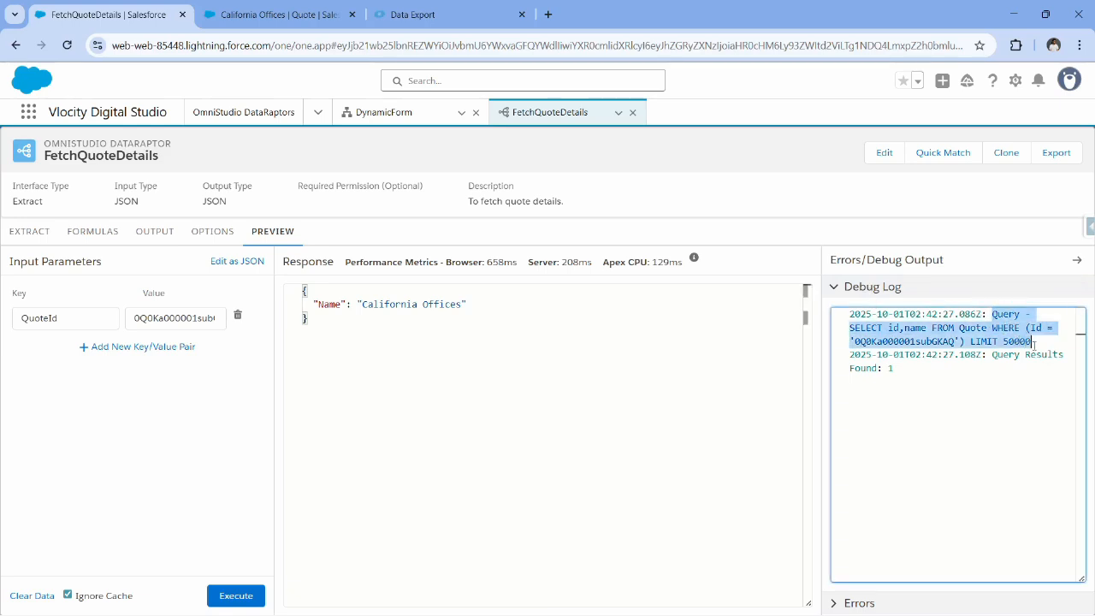
pyautogui.click(1032, 342)
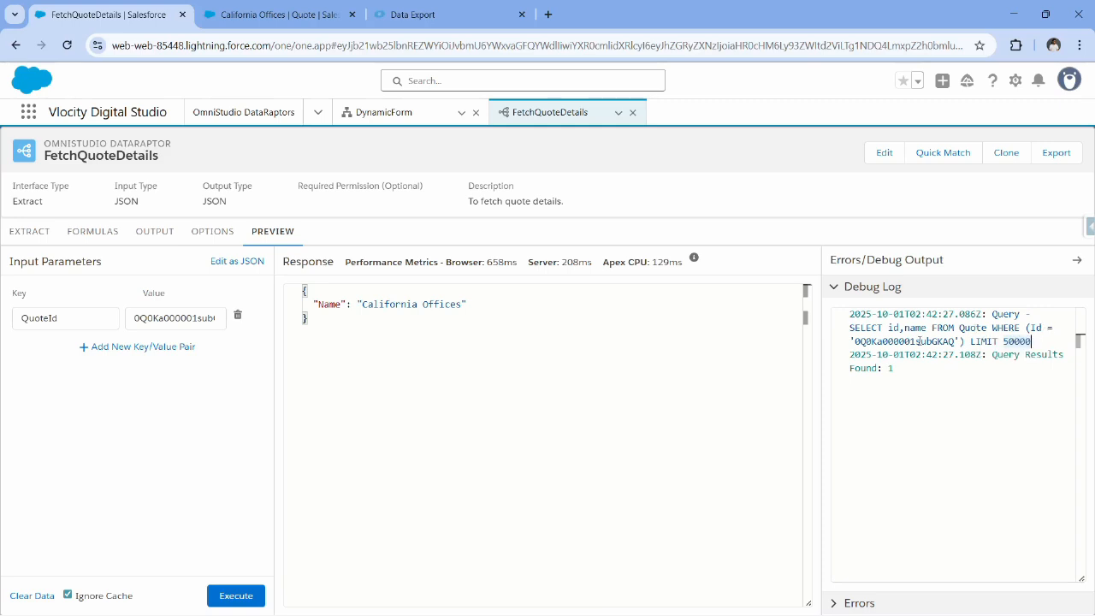
pyautogui.doubleClick(920, 342)
pyautogui.moveTo(1033, 342); pyautogui.dragTo(848, 337)
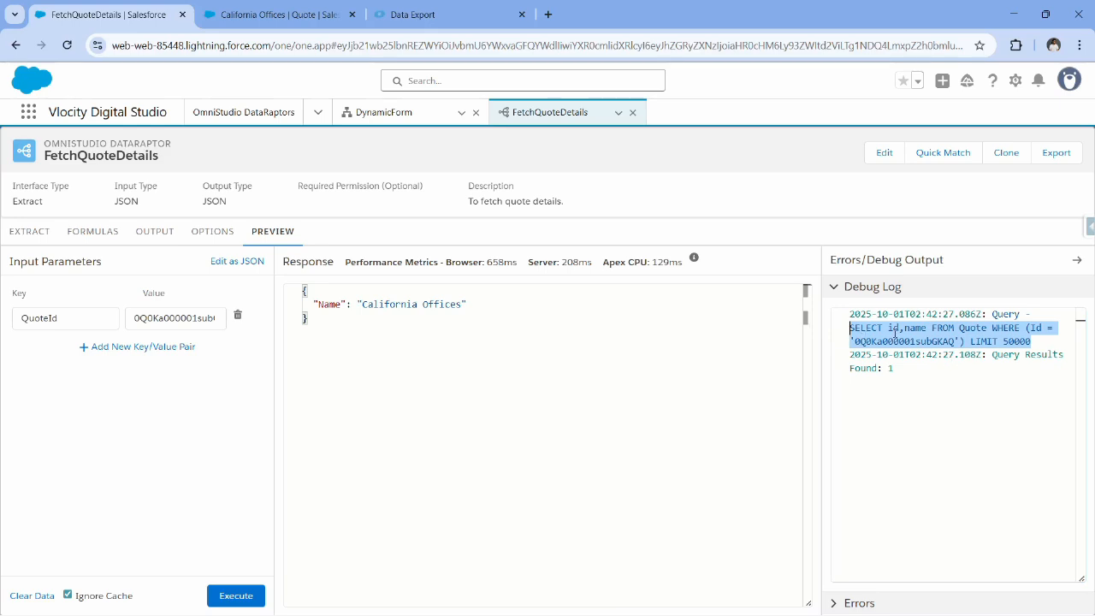
pyautogui.click(38, 238)
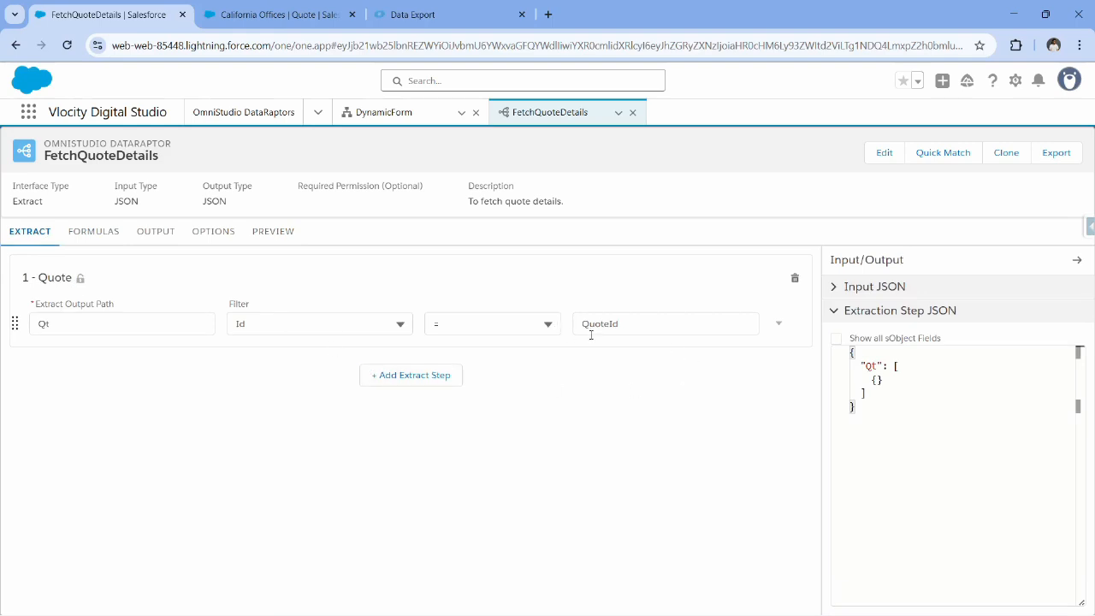
pyautogui.click(283, 240)
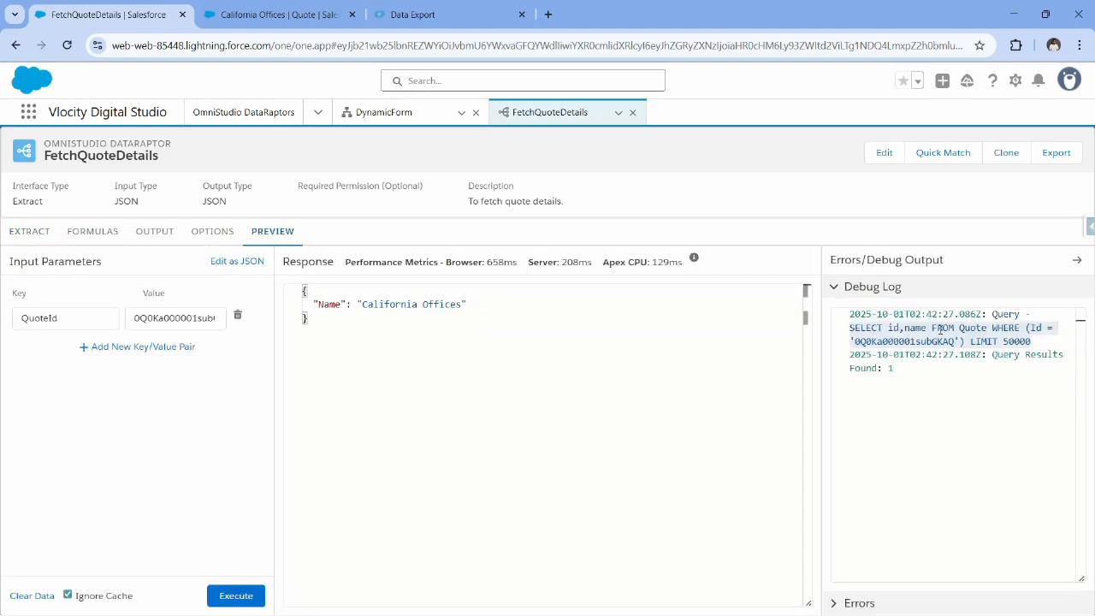
pyautogui.click(1038, 324)
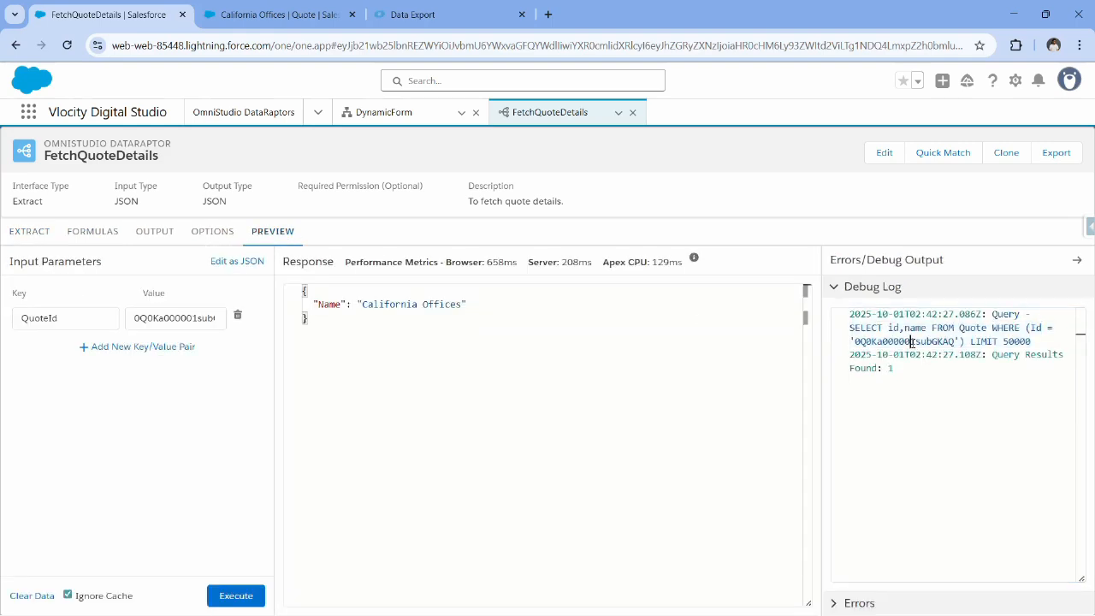
pyautogui.doubleClick(905, 341)
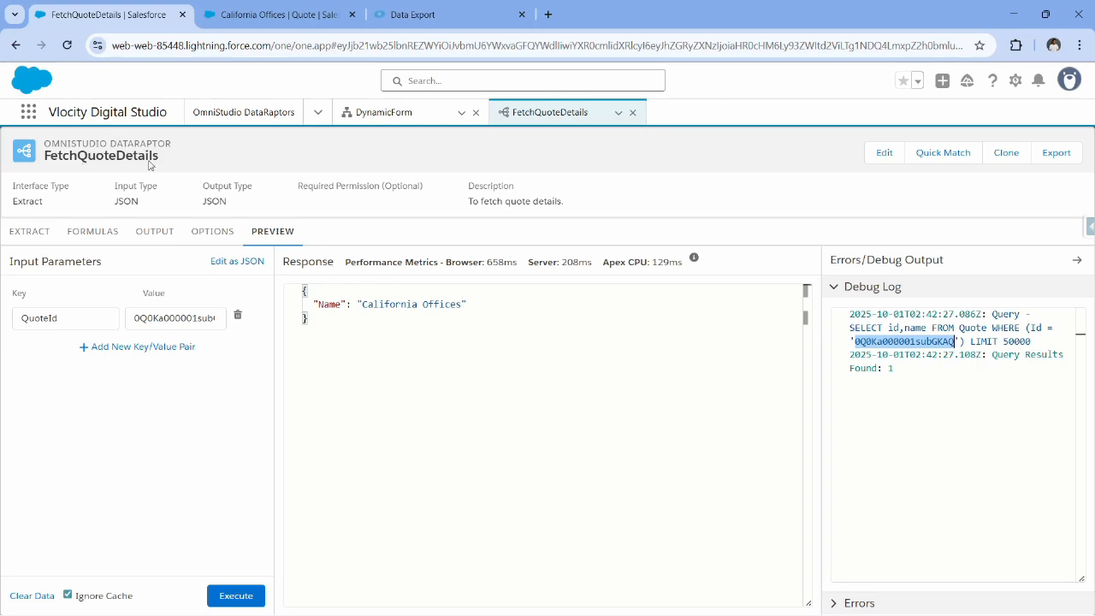
# Add a second extract step to FetchQuoteDetails that reads from the QuoteLineItem object.
pyautogui.click(38, 235)
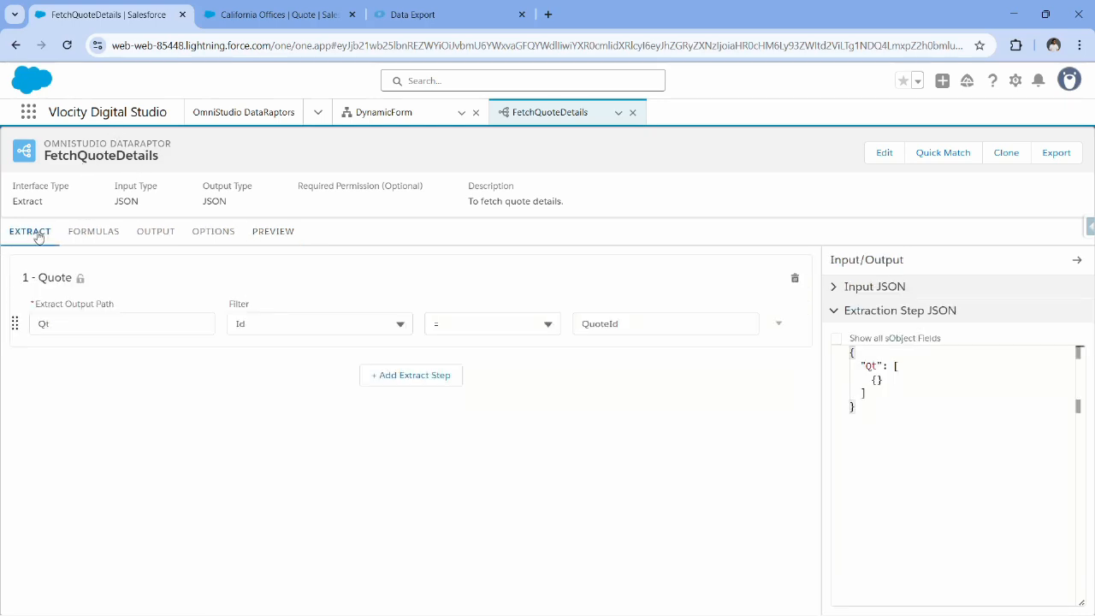
pyautogui.click(416, 376)
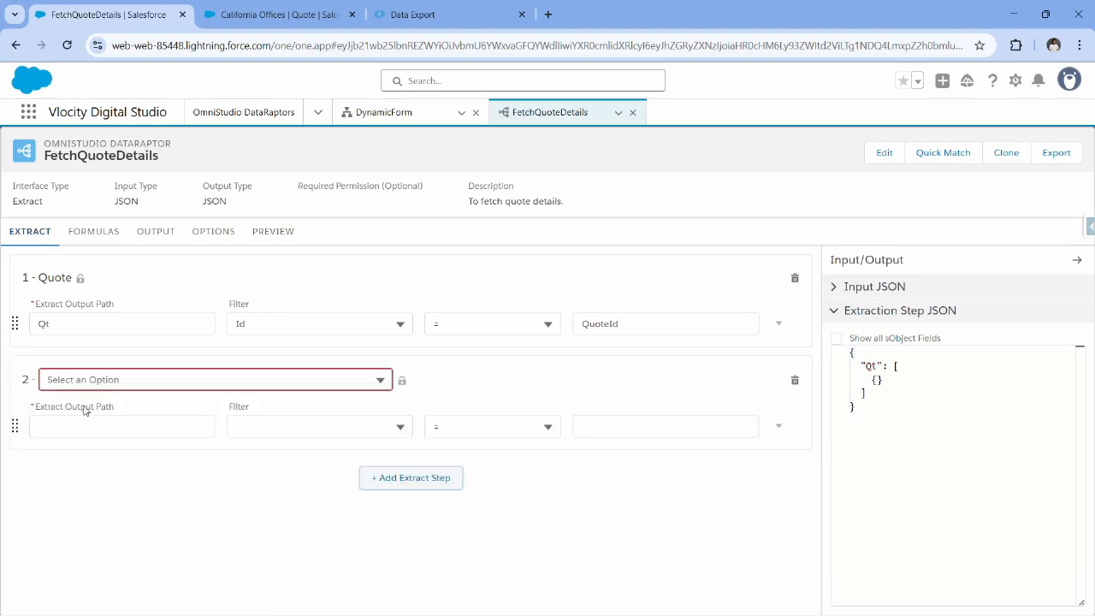
pyautogui.click(118, 381)
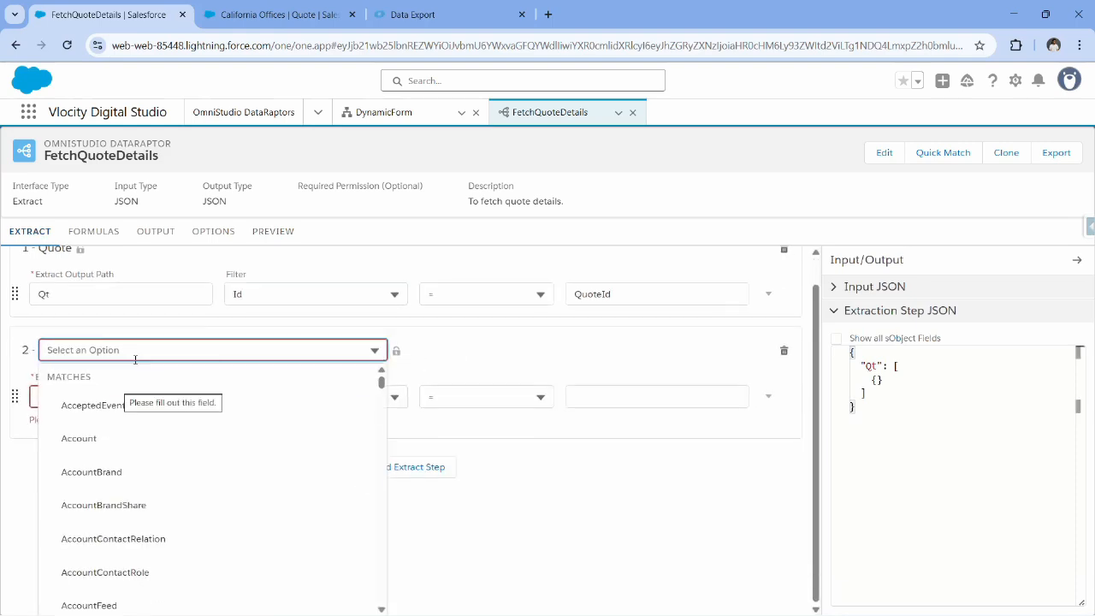
pyautogui.write('quote')
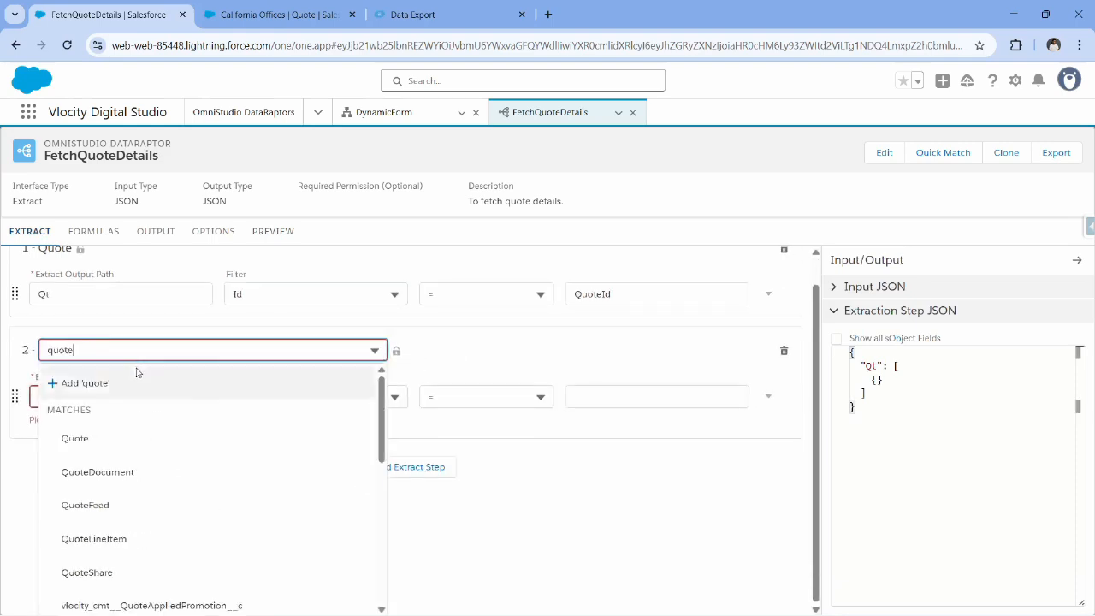
pyautogui.write('line')
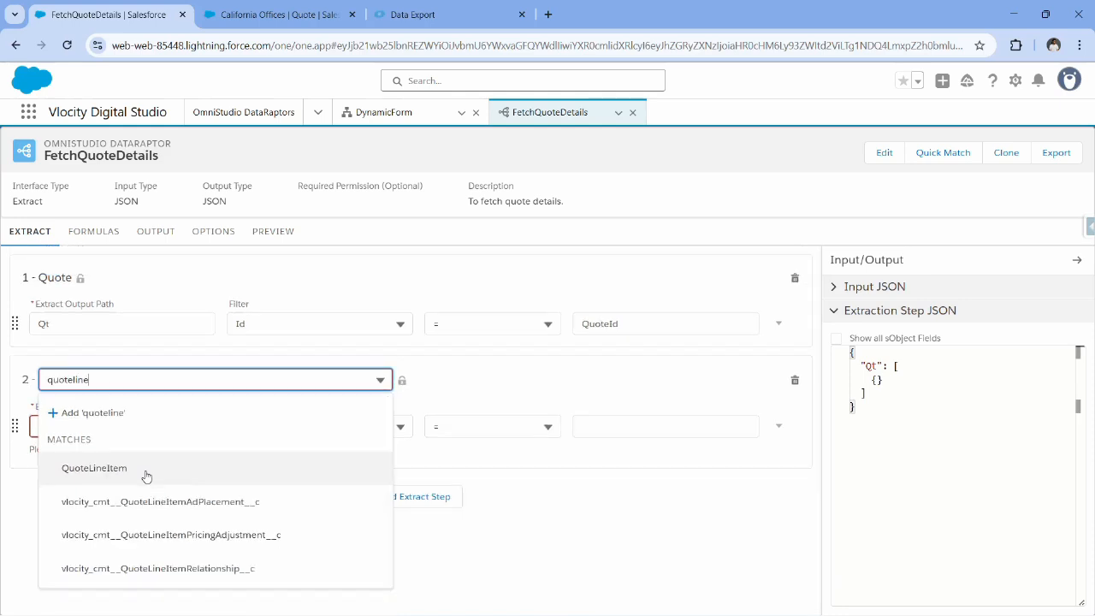
pyautogui.click(127, 476)
# Set the extract output path of the QuoteLineItem step to QLI.
pyautogui.click(79, 418)
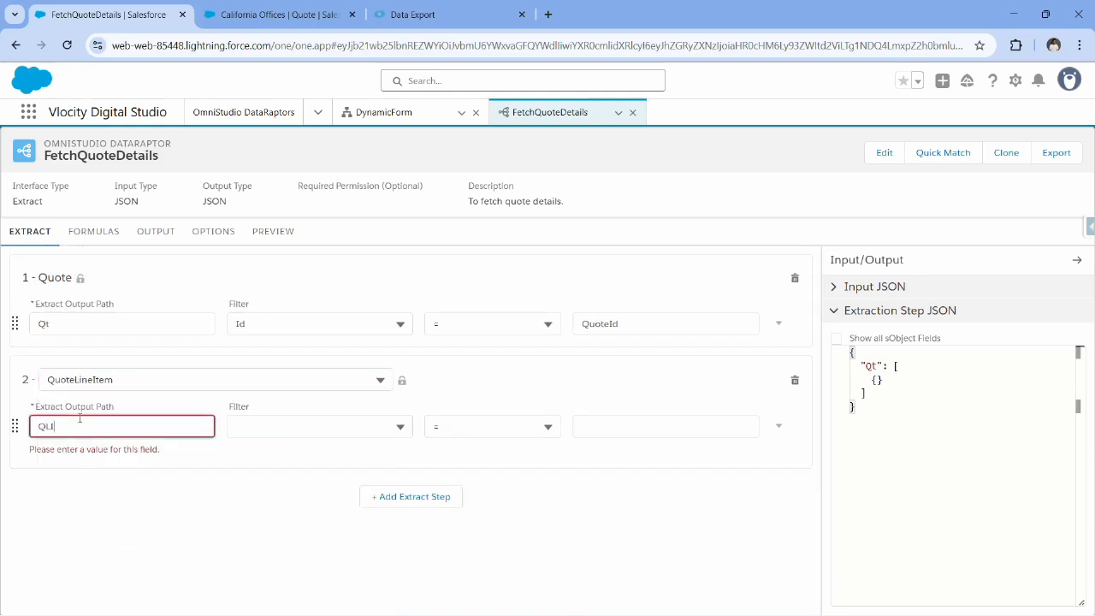
pyautogui.write('QLI')
pyautogui.press('Tab')
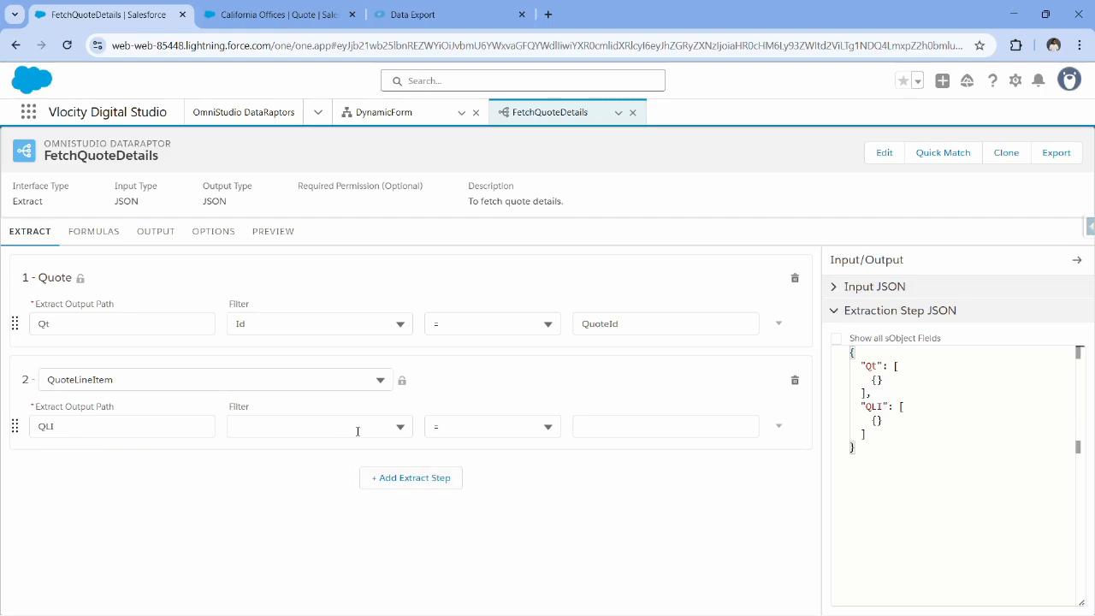
# Filter the QuoteLineItem step on QuoteId equal to Qt:Id, using the output path of the Quote step.
pyautogui.click(343, 434)
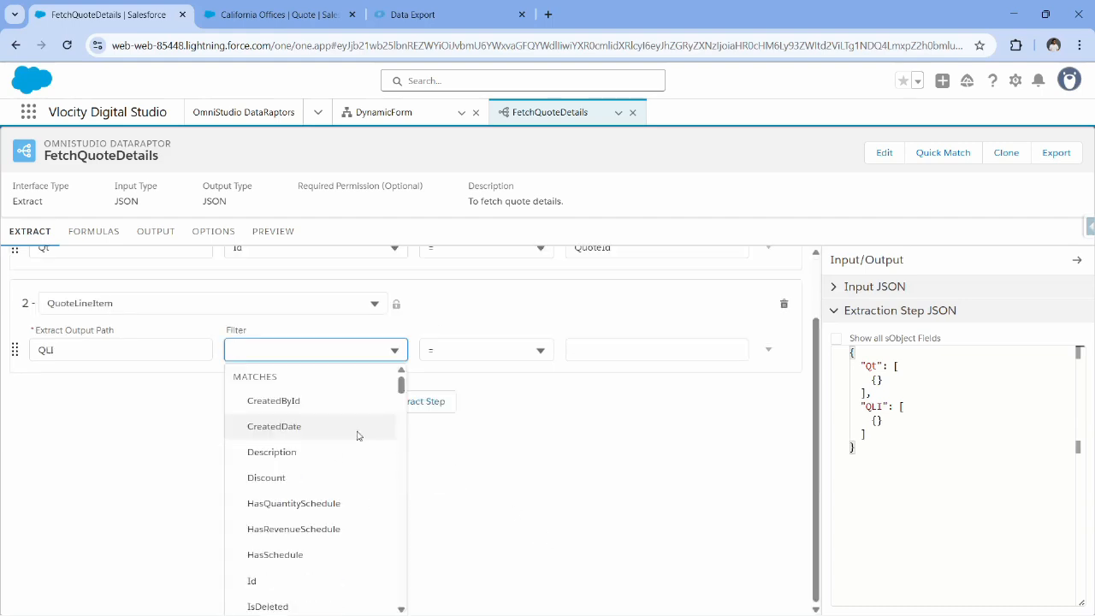
pyautogui.write('Quote')
pyautogui.click(313, 501)
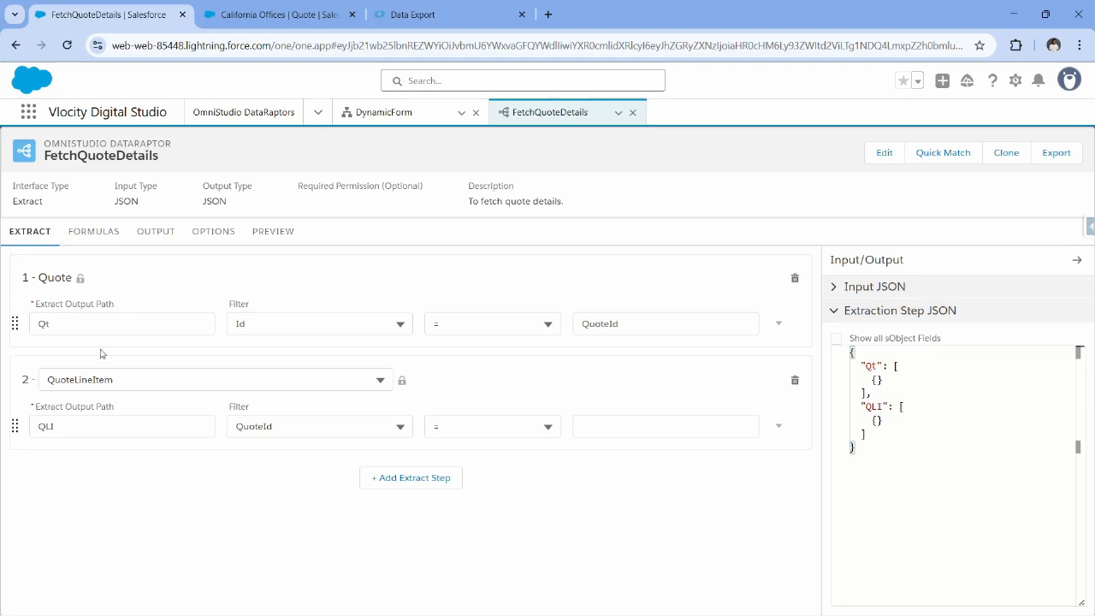
pyautogui.click(43, 323)
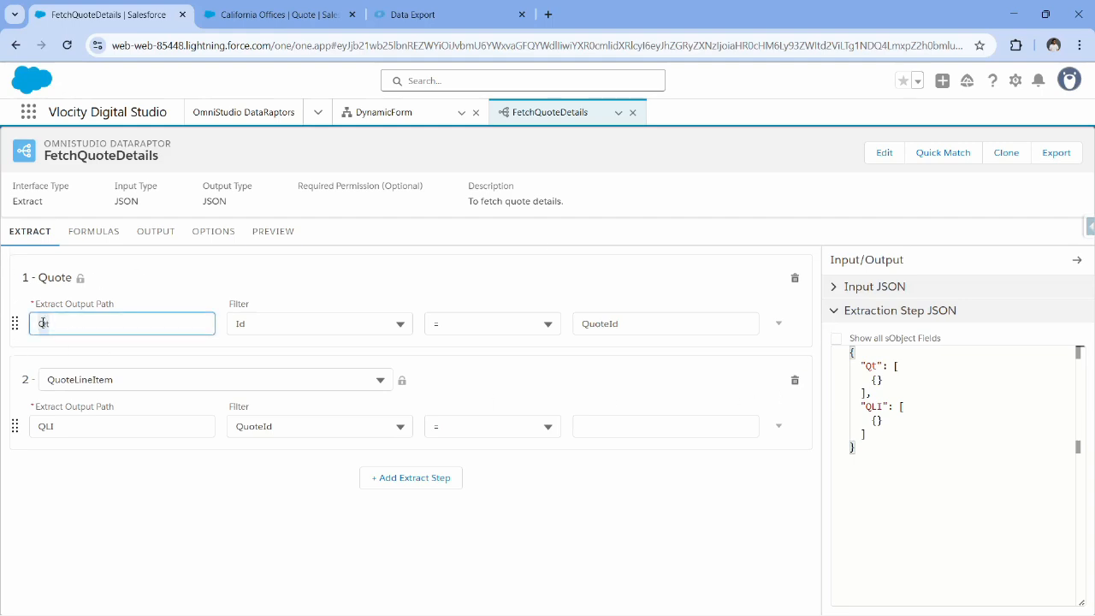
pyautogui.click(604, 425)
pyautogui.write('Qt.')
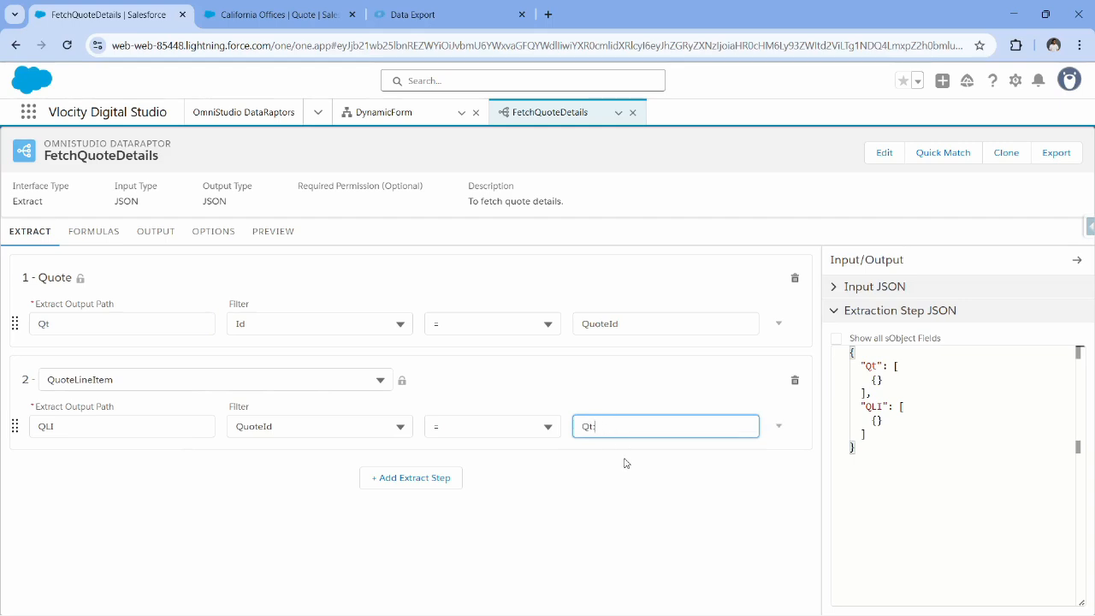
pyautogui.click(549, 563)
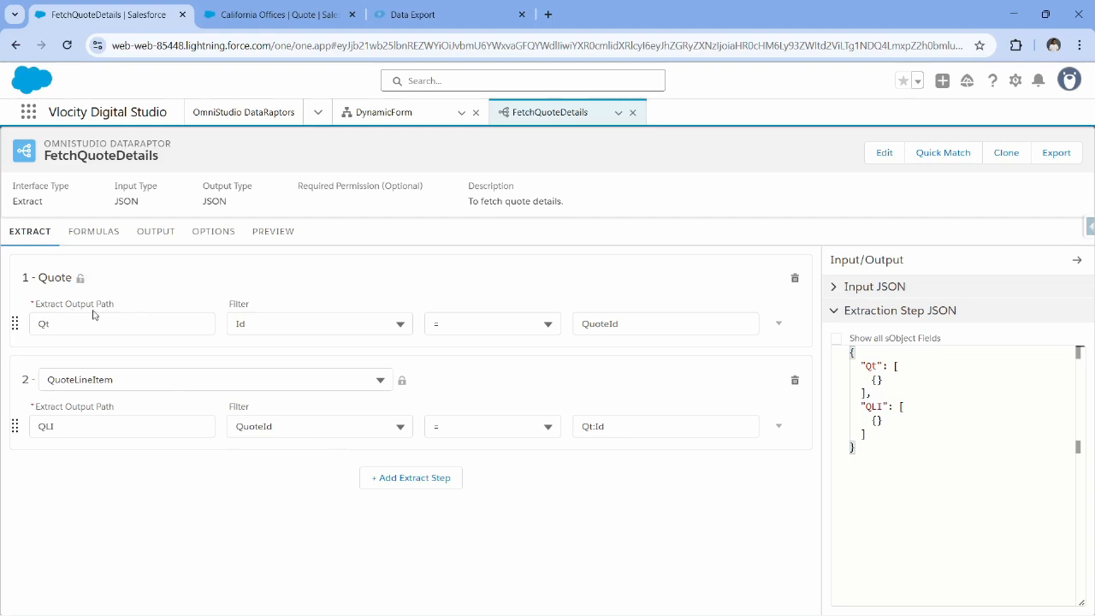
# Add an output mapping with the output JSON path QuoteLineItem:ProductName and check its nesting in the current JSON output.
pyautogui.click(156, 231)
pyautogui.click(805, 261)
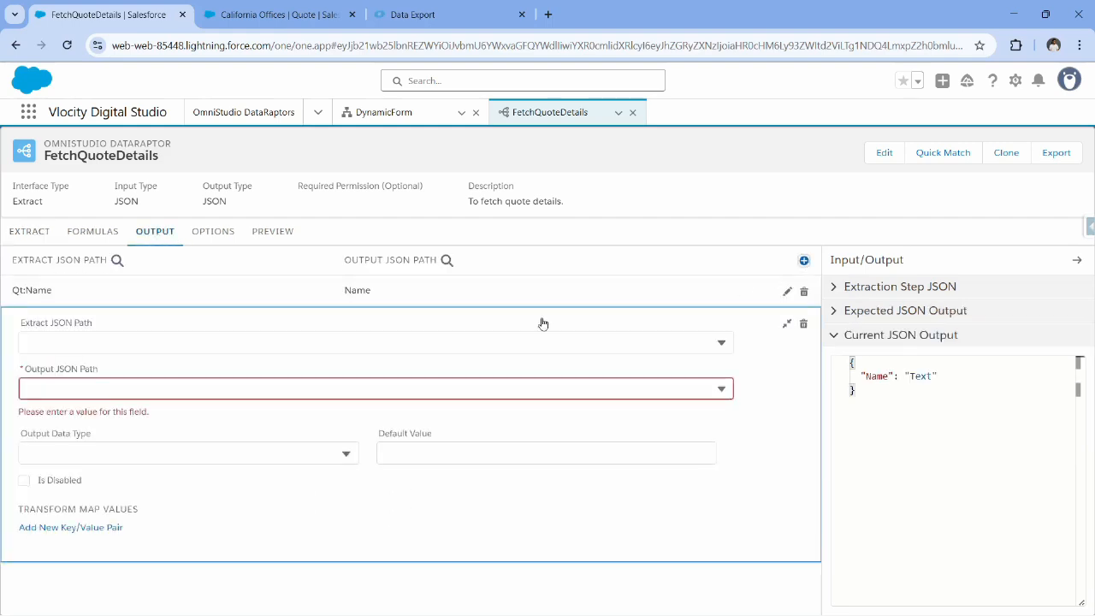
pyautogui.click(95, 392)
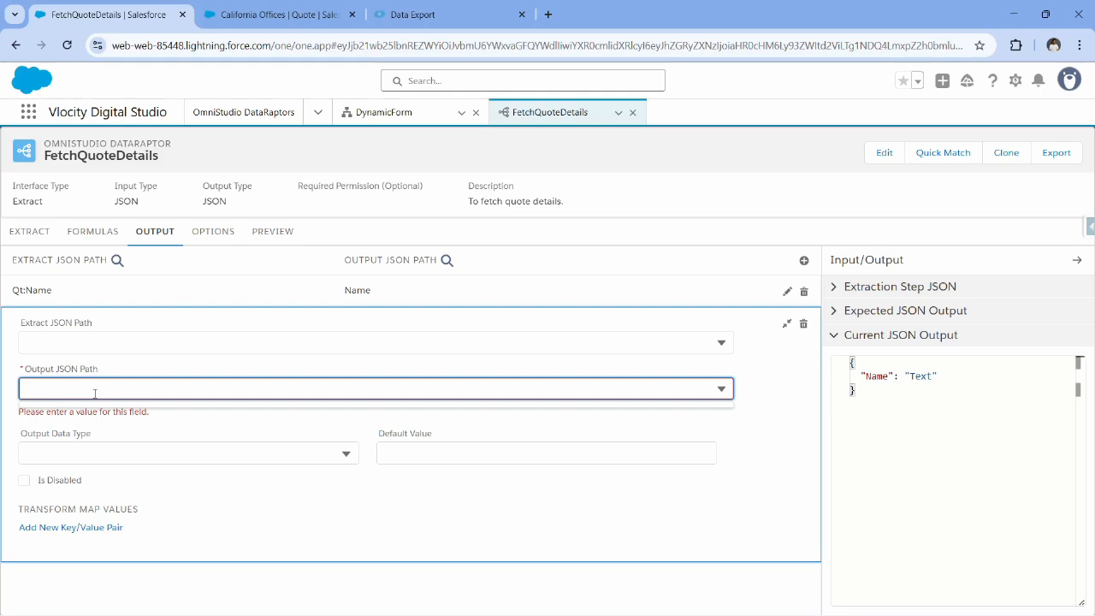
pyautogui.write('oductName')
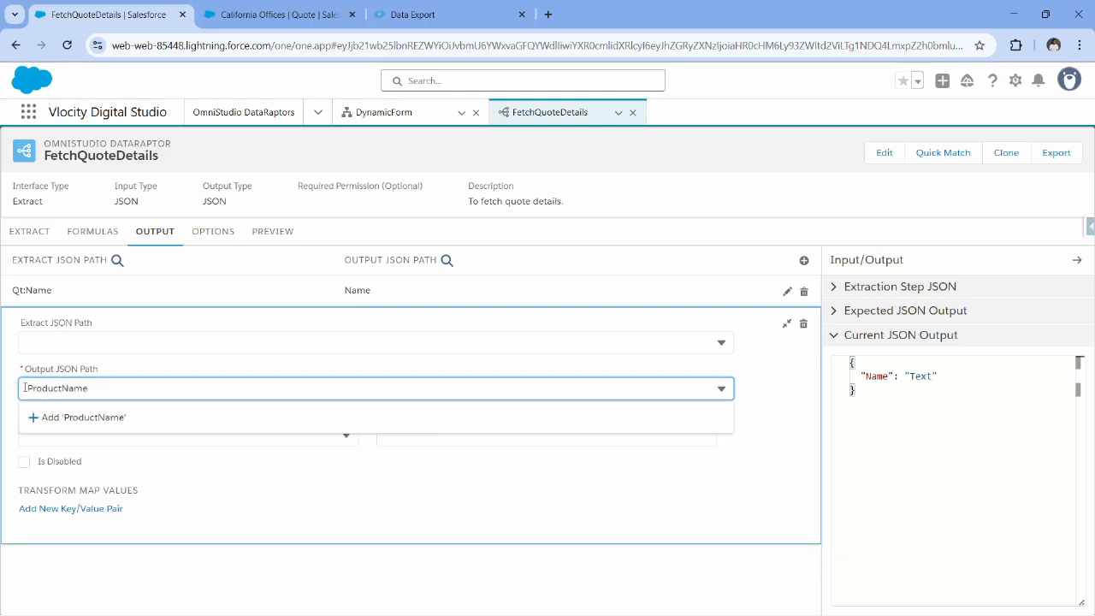
pyautogui.click(25, 388)
pyautogui.write('QuoteLi')
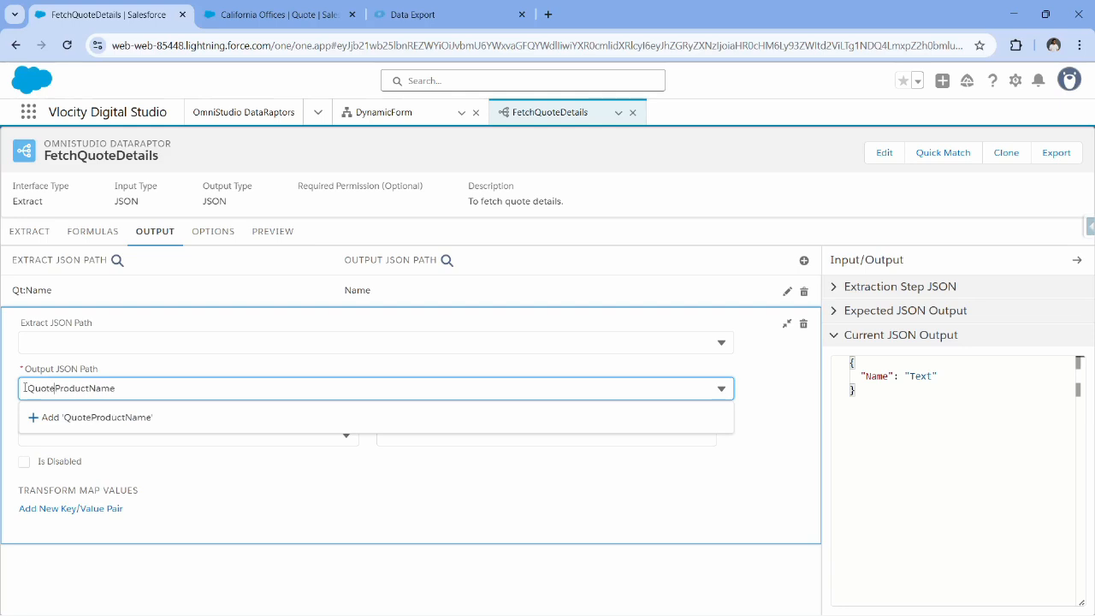
pyautogui.write('neItem')
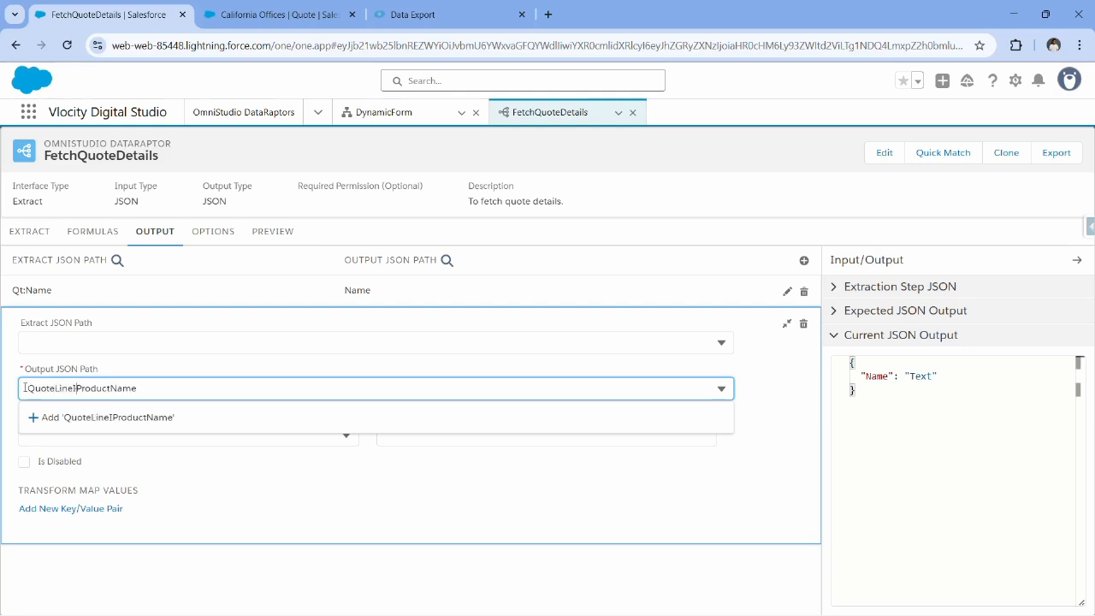
pyautogui.write(':')
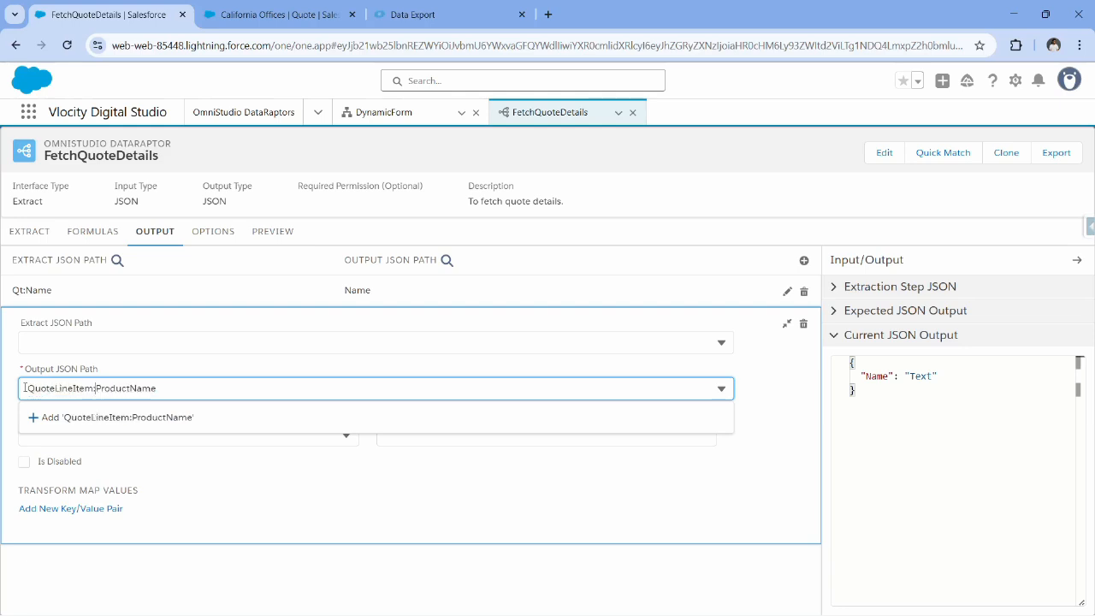
pyautogui.click(755, 374)
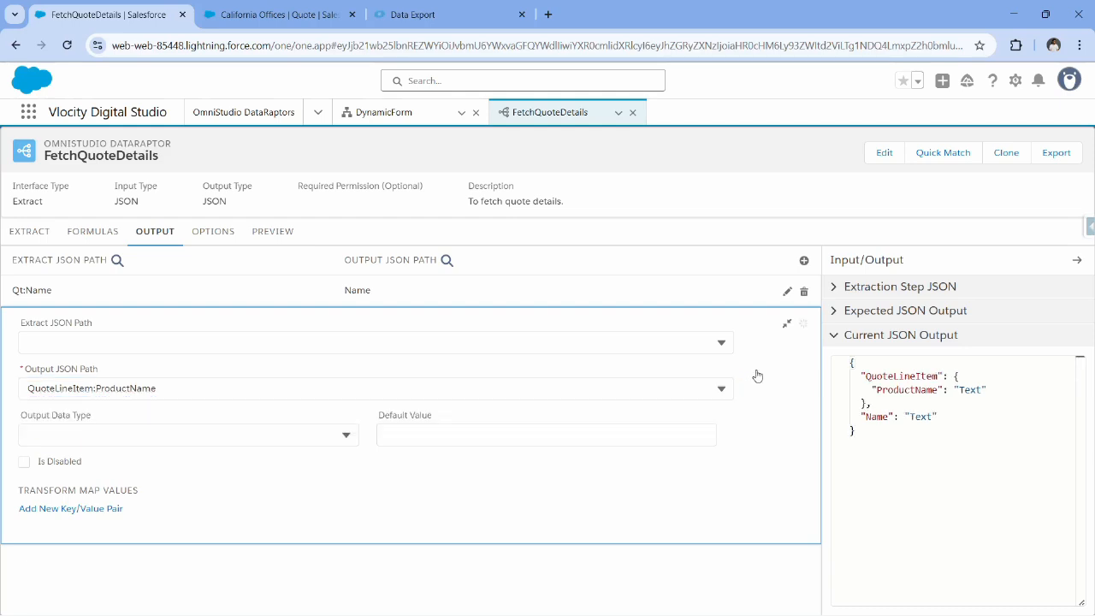
pyautogui.doubleClick(901, 376)
pyautogui.doubleClick(907, 389)
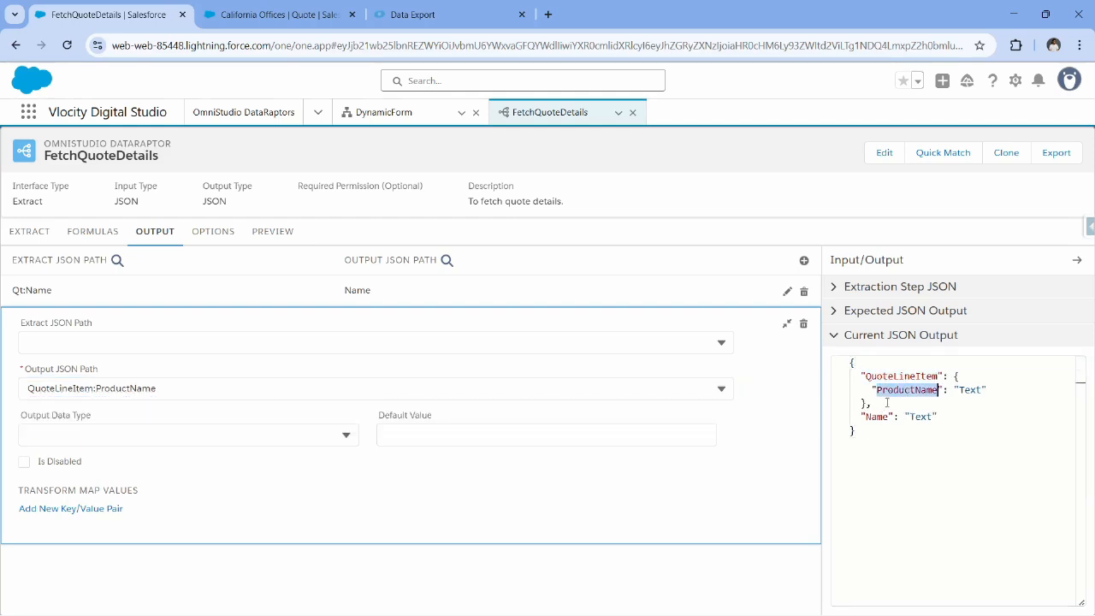
# Set the new mapping's extract JSON path to QLI:Product2.Name, adapting it from the QLI:Product2Id match, and collapse the mapping.
pyautogui.click(132, 343)
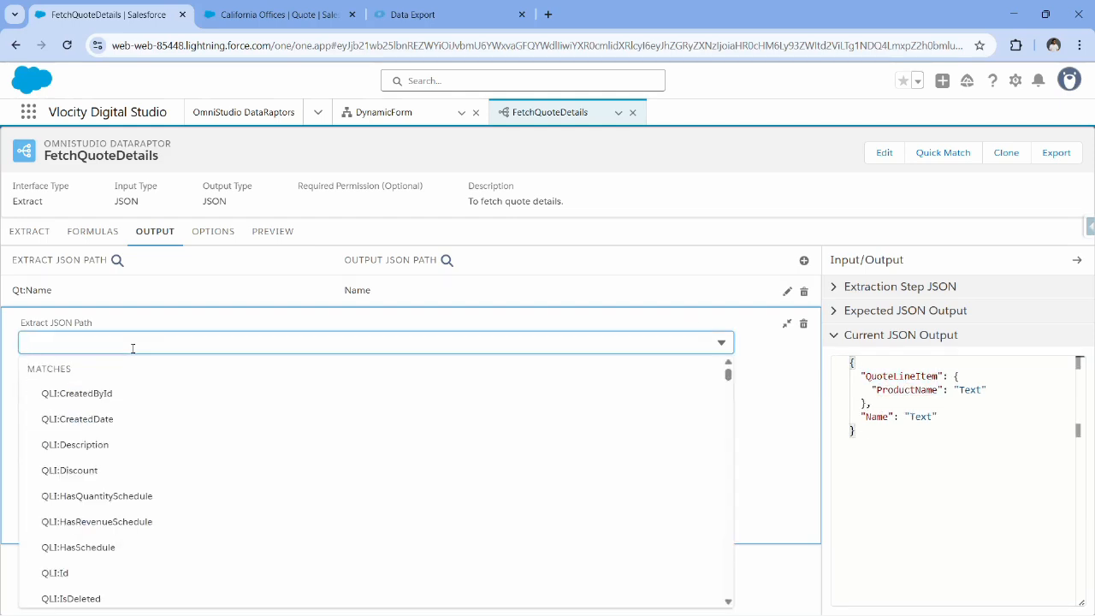
pyautogui.write('QLI:Product')
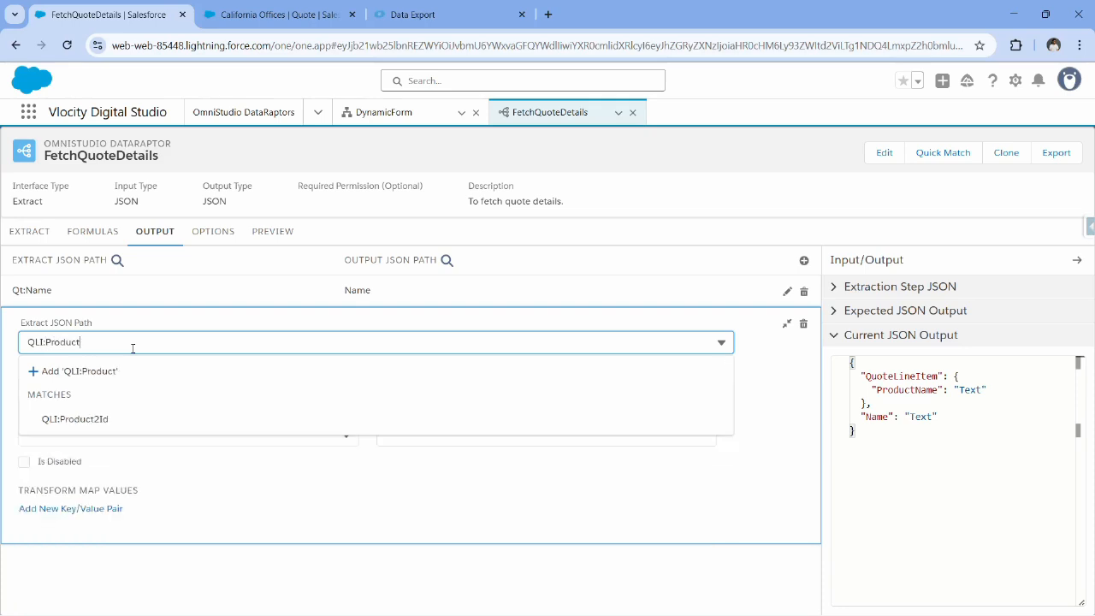
pyautogui.click(78, 421)
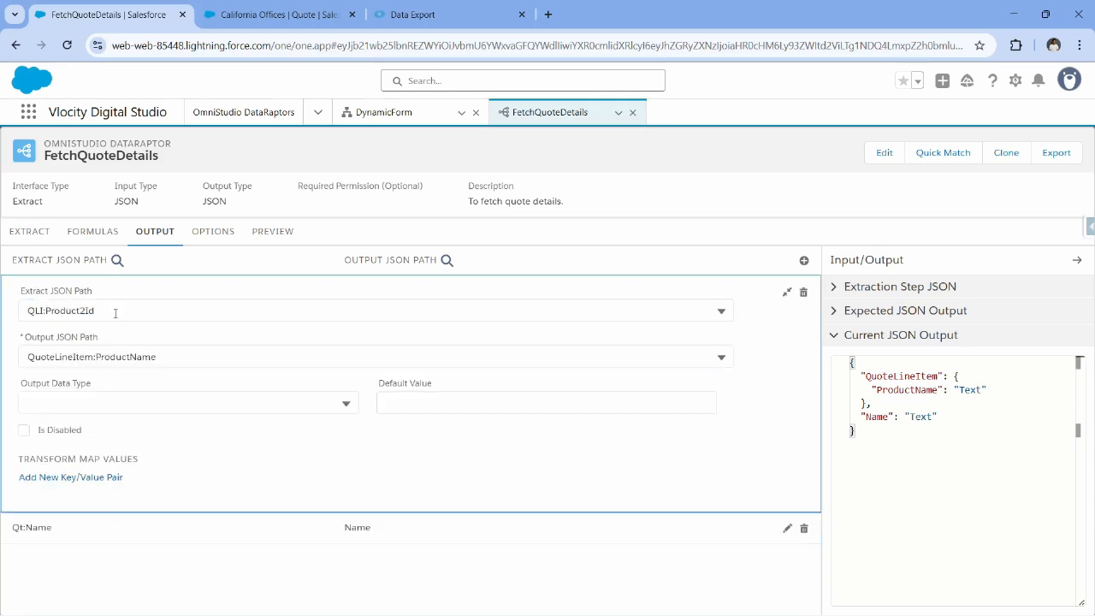
pyautogui.click(115, 314)
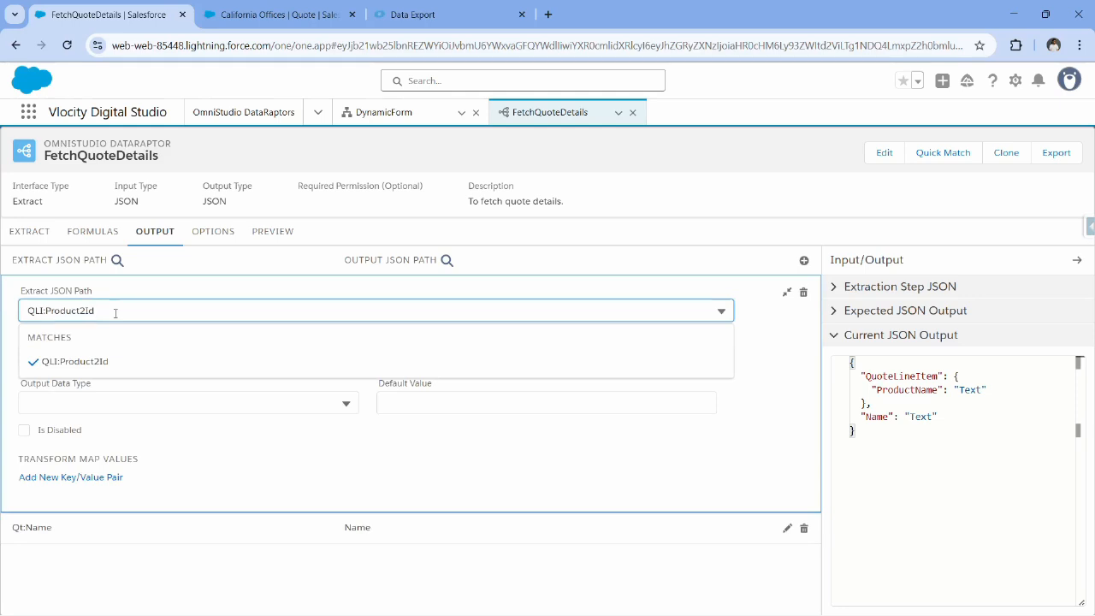
pyautogui.press('BackSpace')
pyautogui.press('BackSpace')
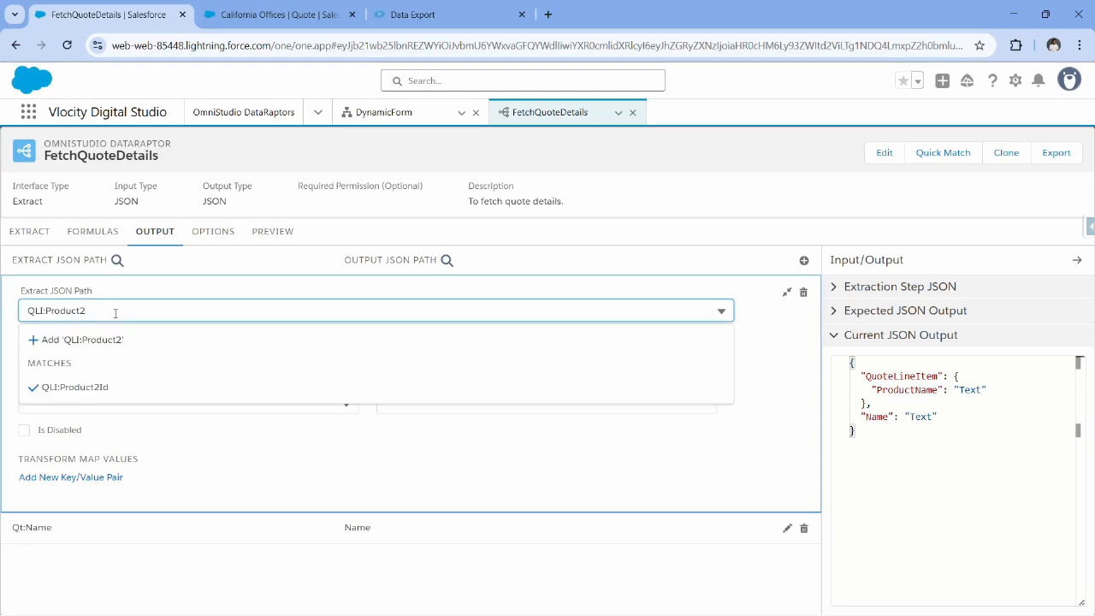
pyautogui.write('.Name')
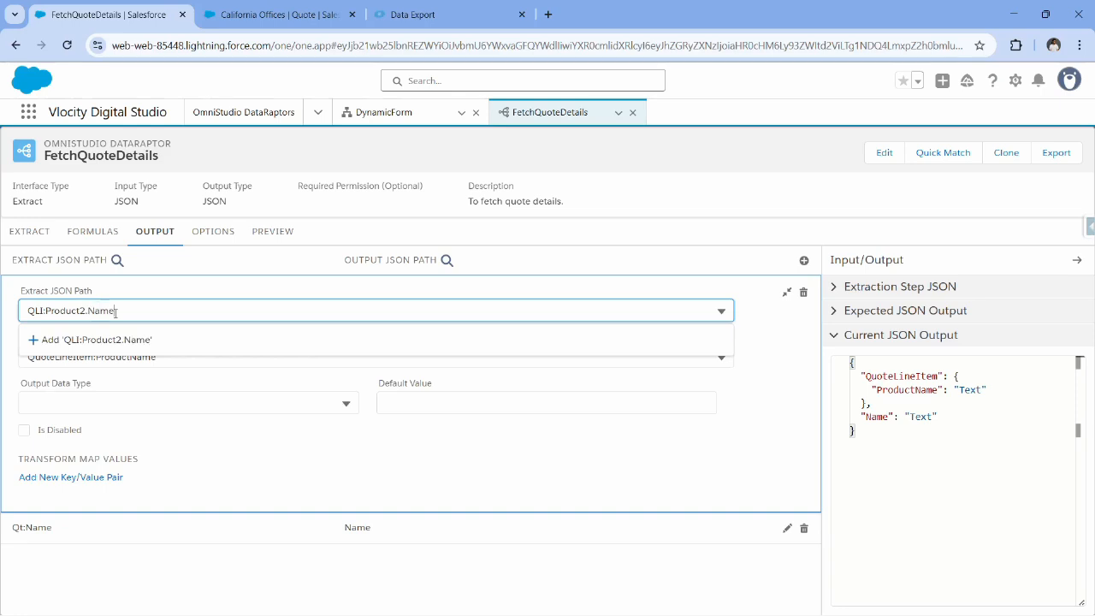
pyautogui.click(353, 288)
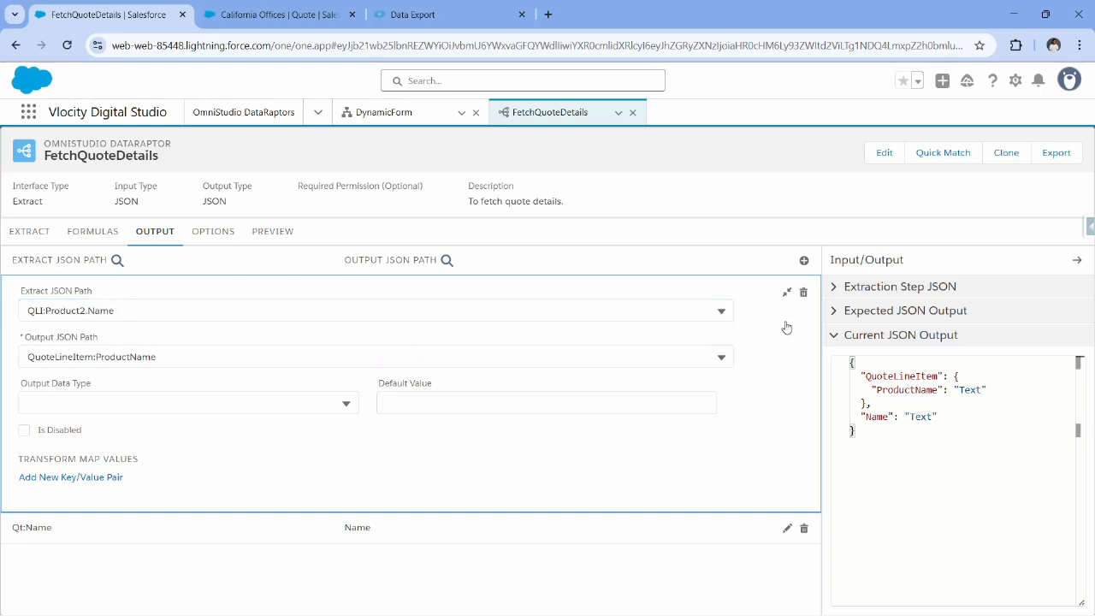
pyautogui.click(788, 292)
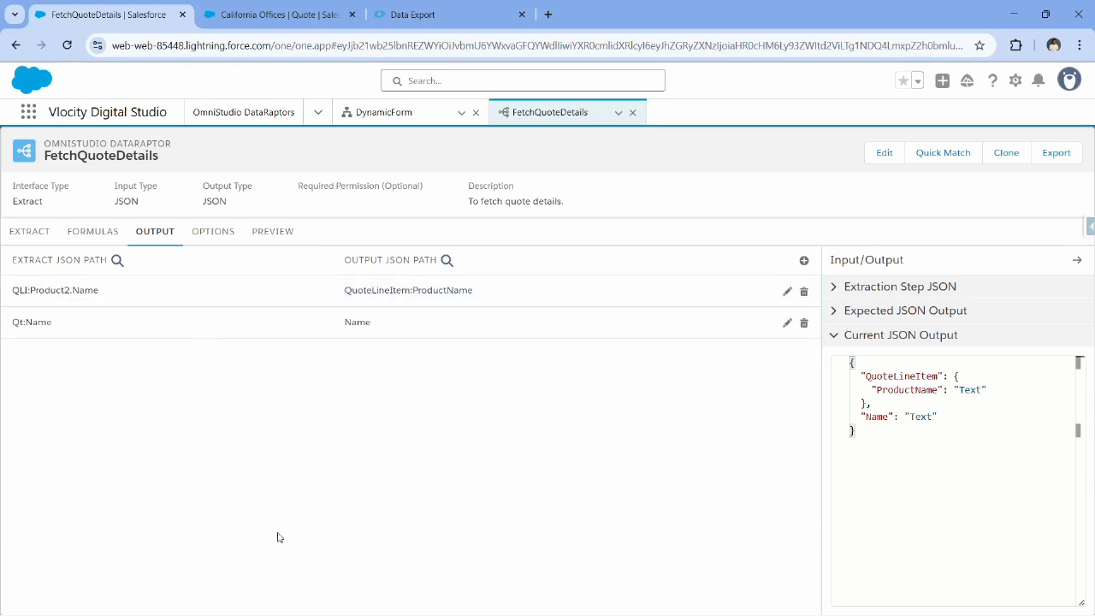
# Execute the preview with the existing QuoteId parameter and examine the QuoteLineItem array and Name node in the response.
pyautogui.click(271, 232)
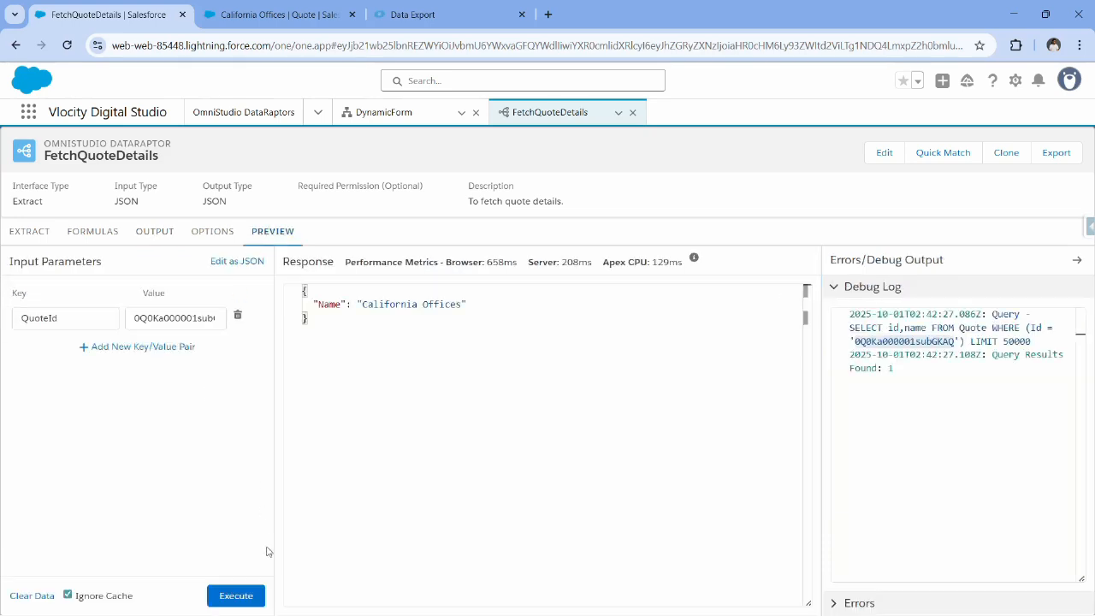
pyautogui.click(236, 596)
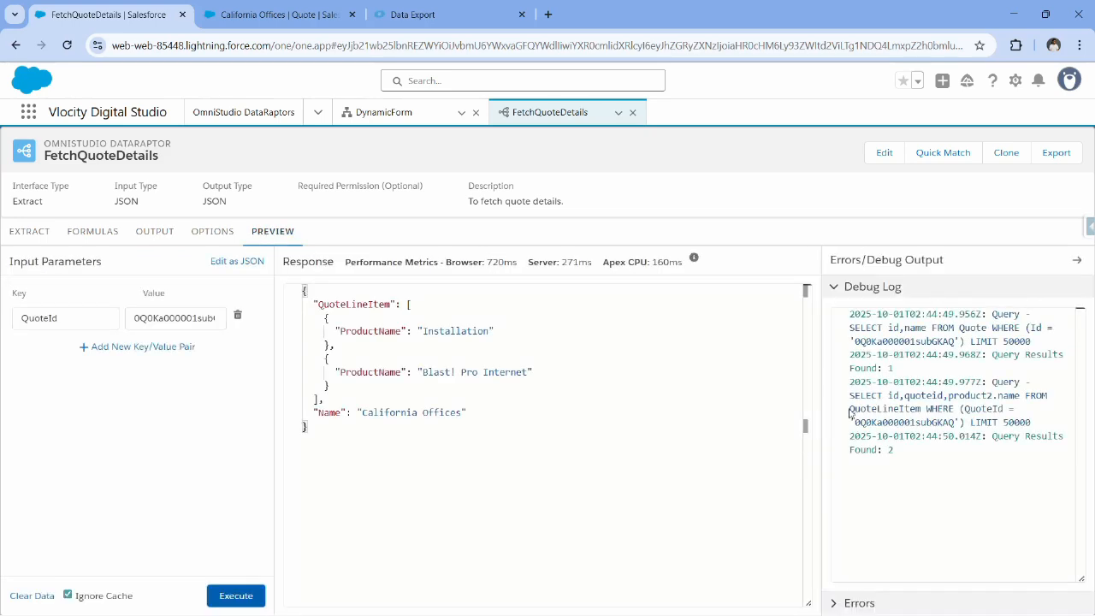
pyautogui.click(414, 304)
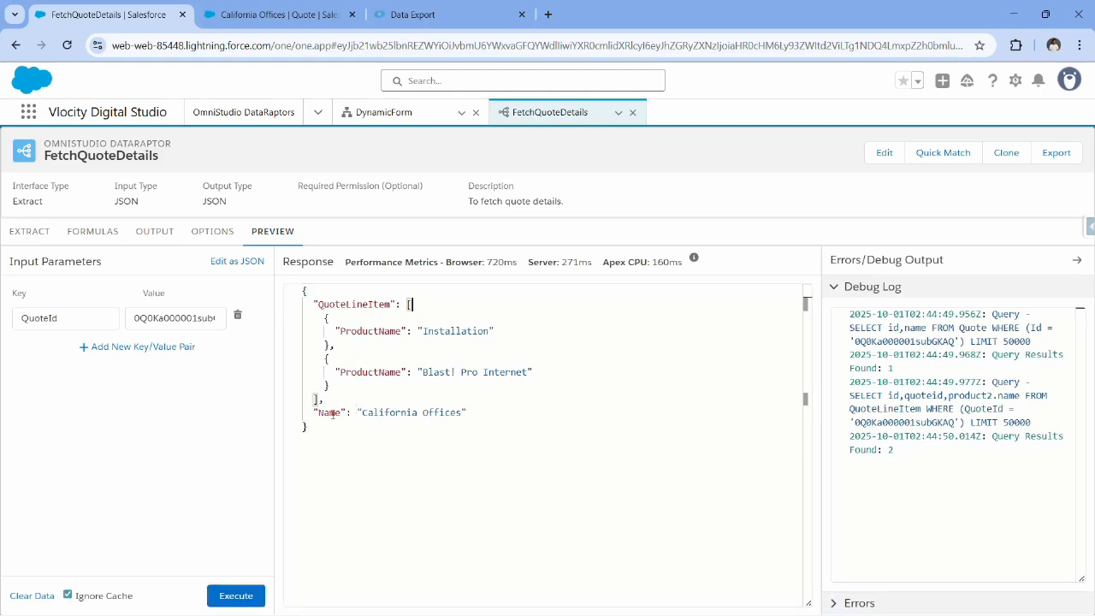
pyautogui.moveTo(314, 412); pyautogui.dragTo(467, 412)
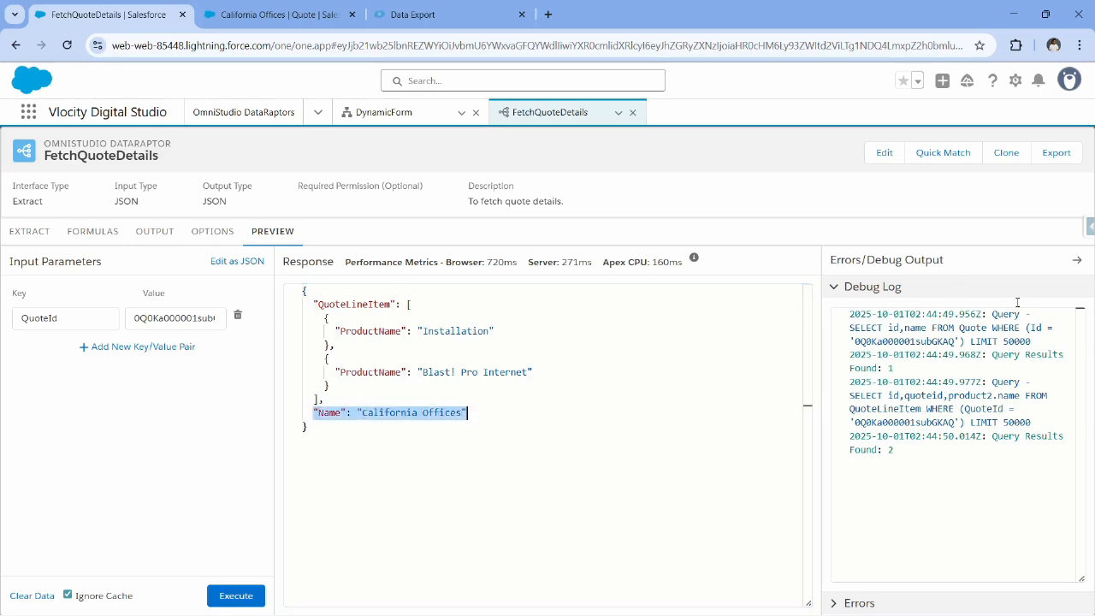
# Examine the Quote and QuoteLineItem queries in the debug log, comparing their filter IDs and result counts with the response.
pyautogui.click(955, 375)
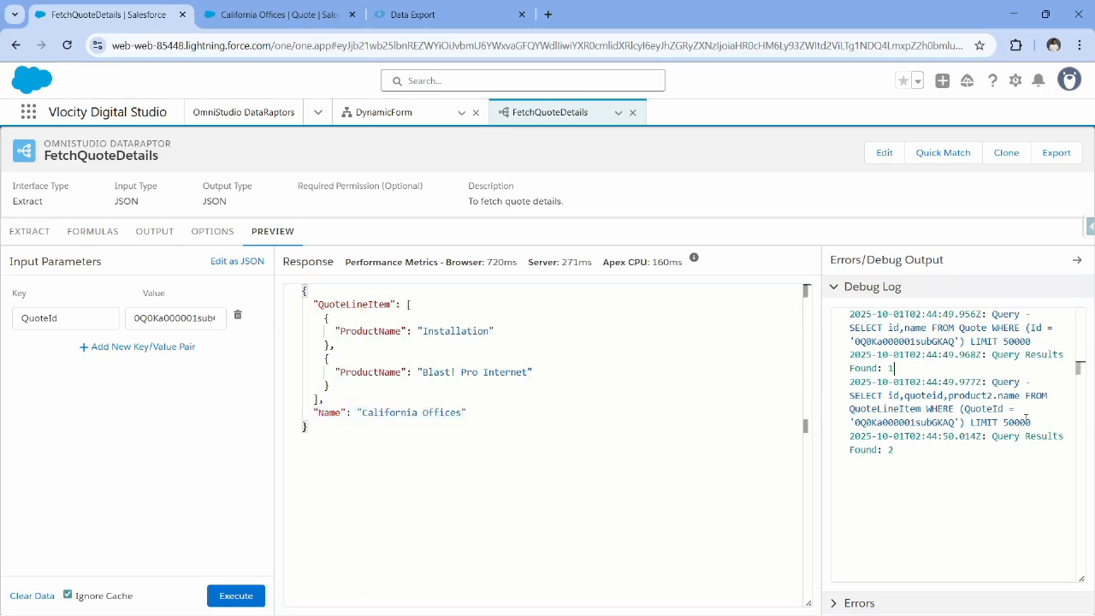
pyautogui.click(977, 450)
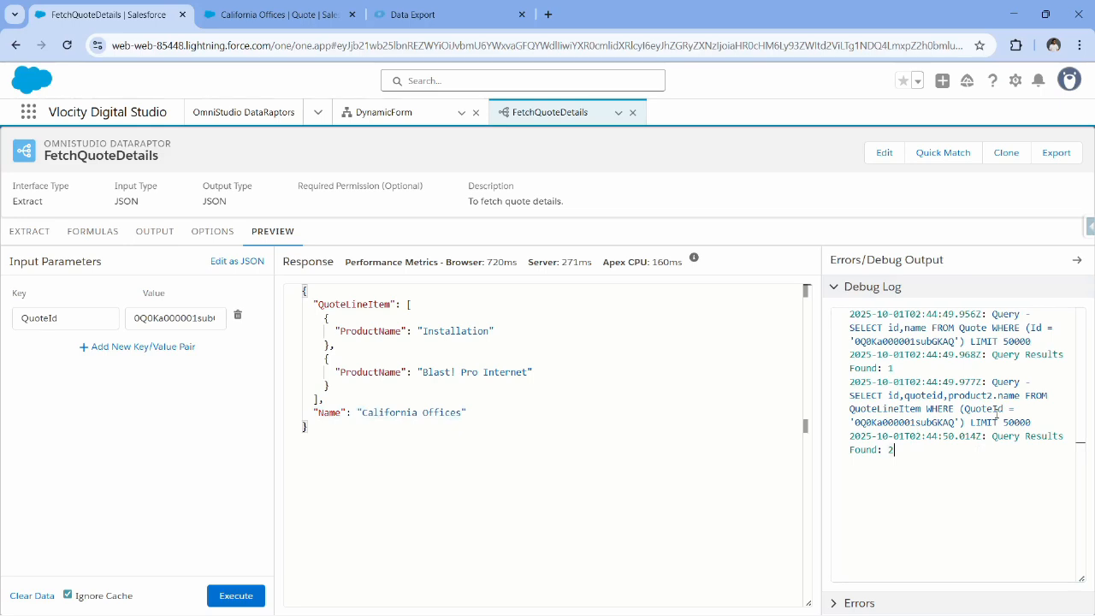
pyautogui.doubleClick(967, 329)
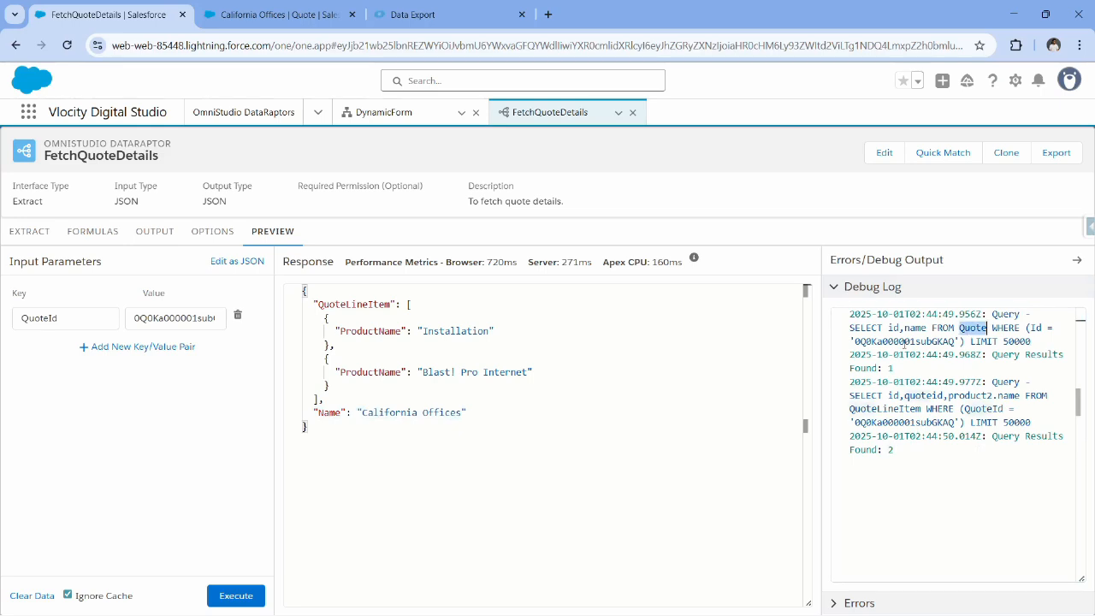
pyautogui.doubleClick(903, 342)
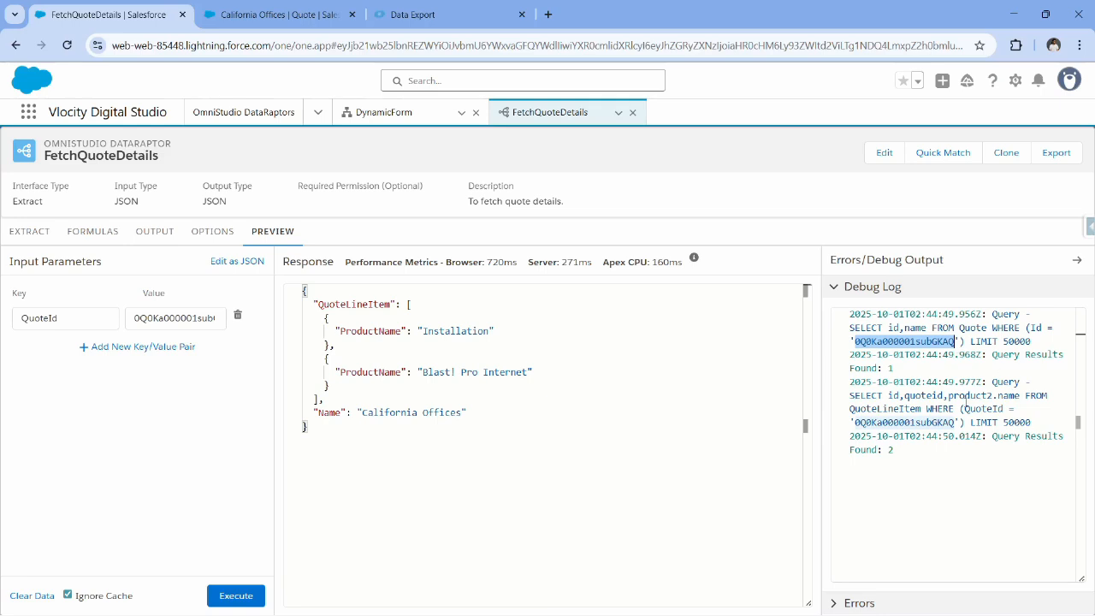
pyautogui.doubleClick(903, 409)
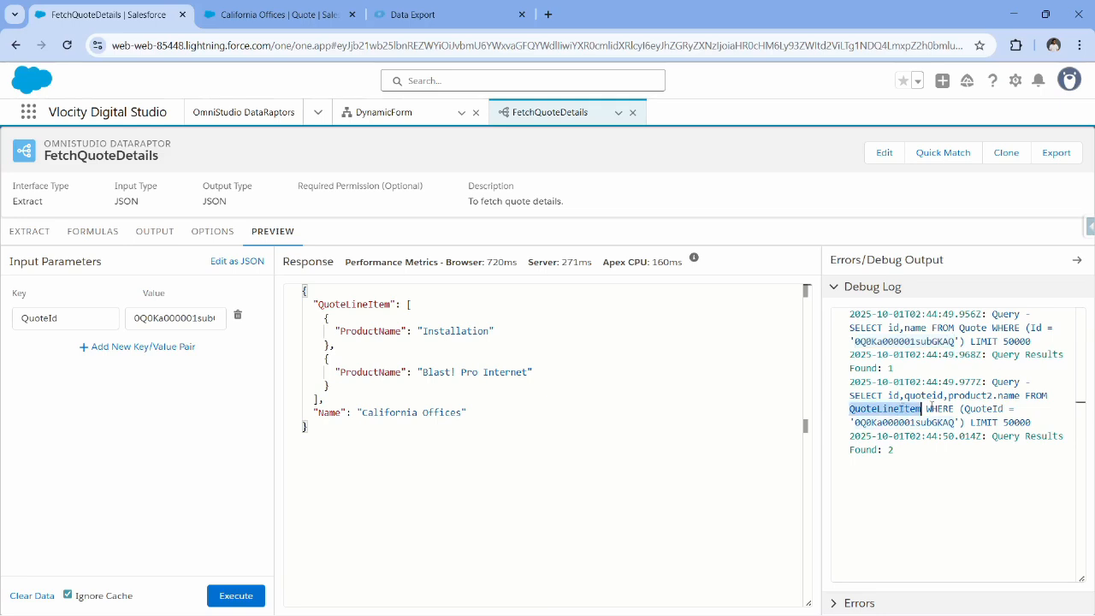
pyautogui.doubleClick(913, 341)
pyautogui.click(907, 449)
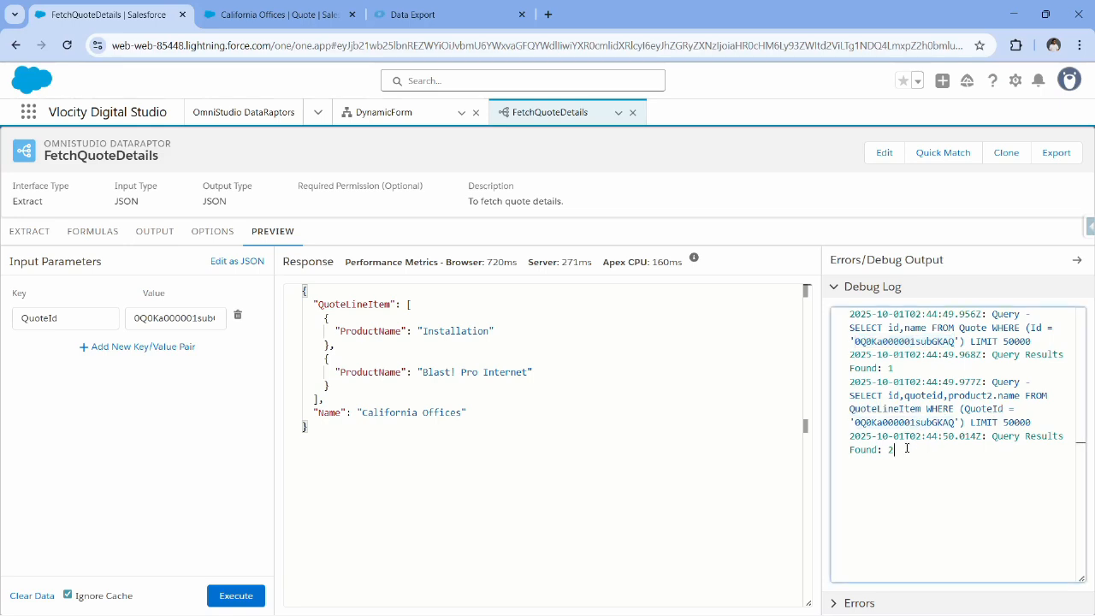
pyautogui.moveTo(993, 437); pyautogui.dragTo(997, 452)
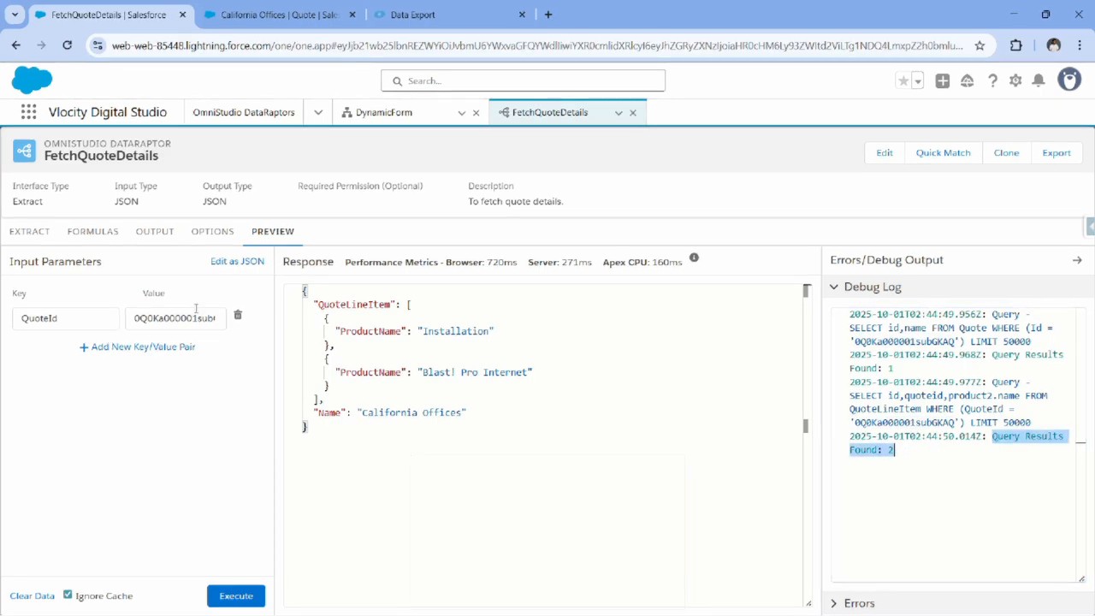
pyautogui.click(410, 305)
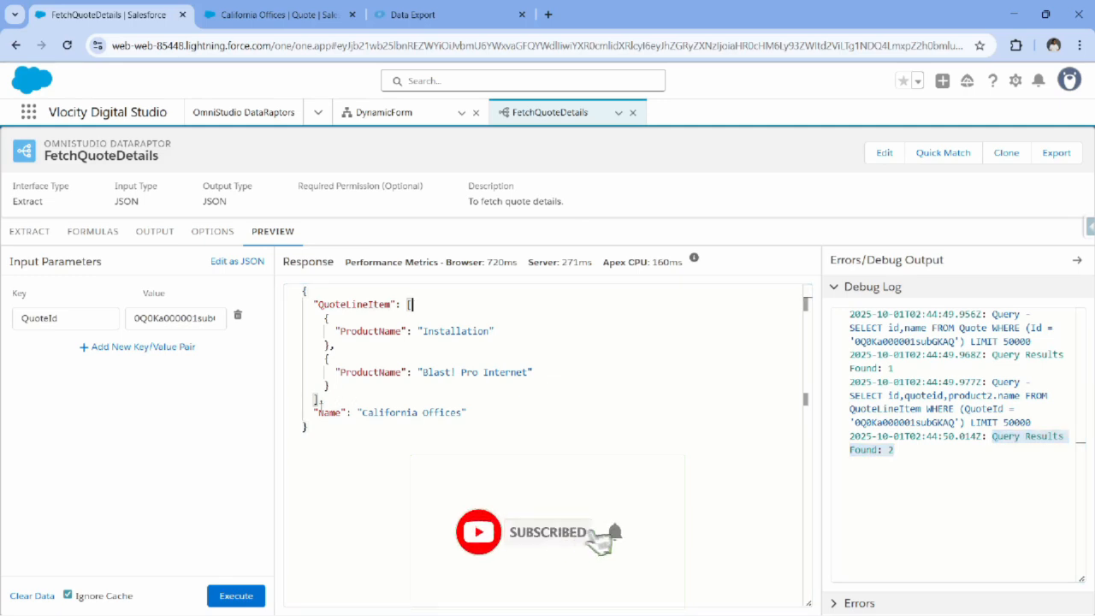